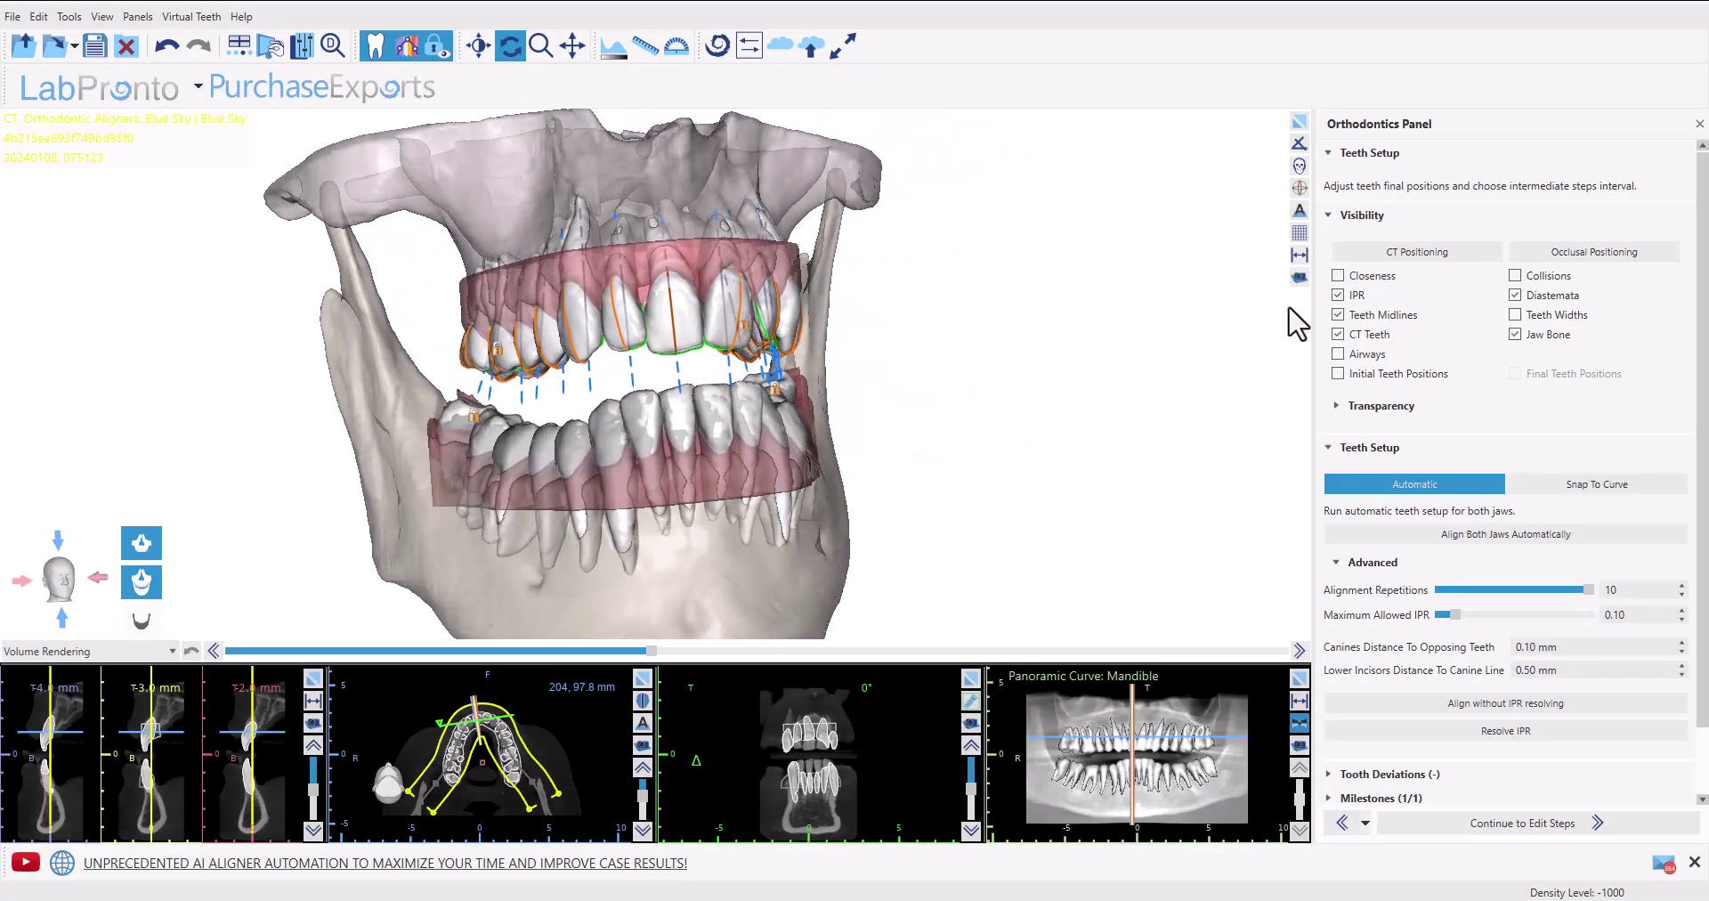
- Show the teeth widths and view the upper jaw alone from its occlusal side
left_click(1542, 320)
left_click_drag(1162, 534, 1033, 301)
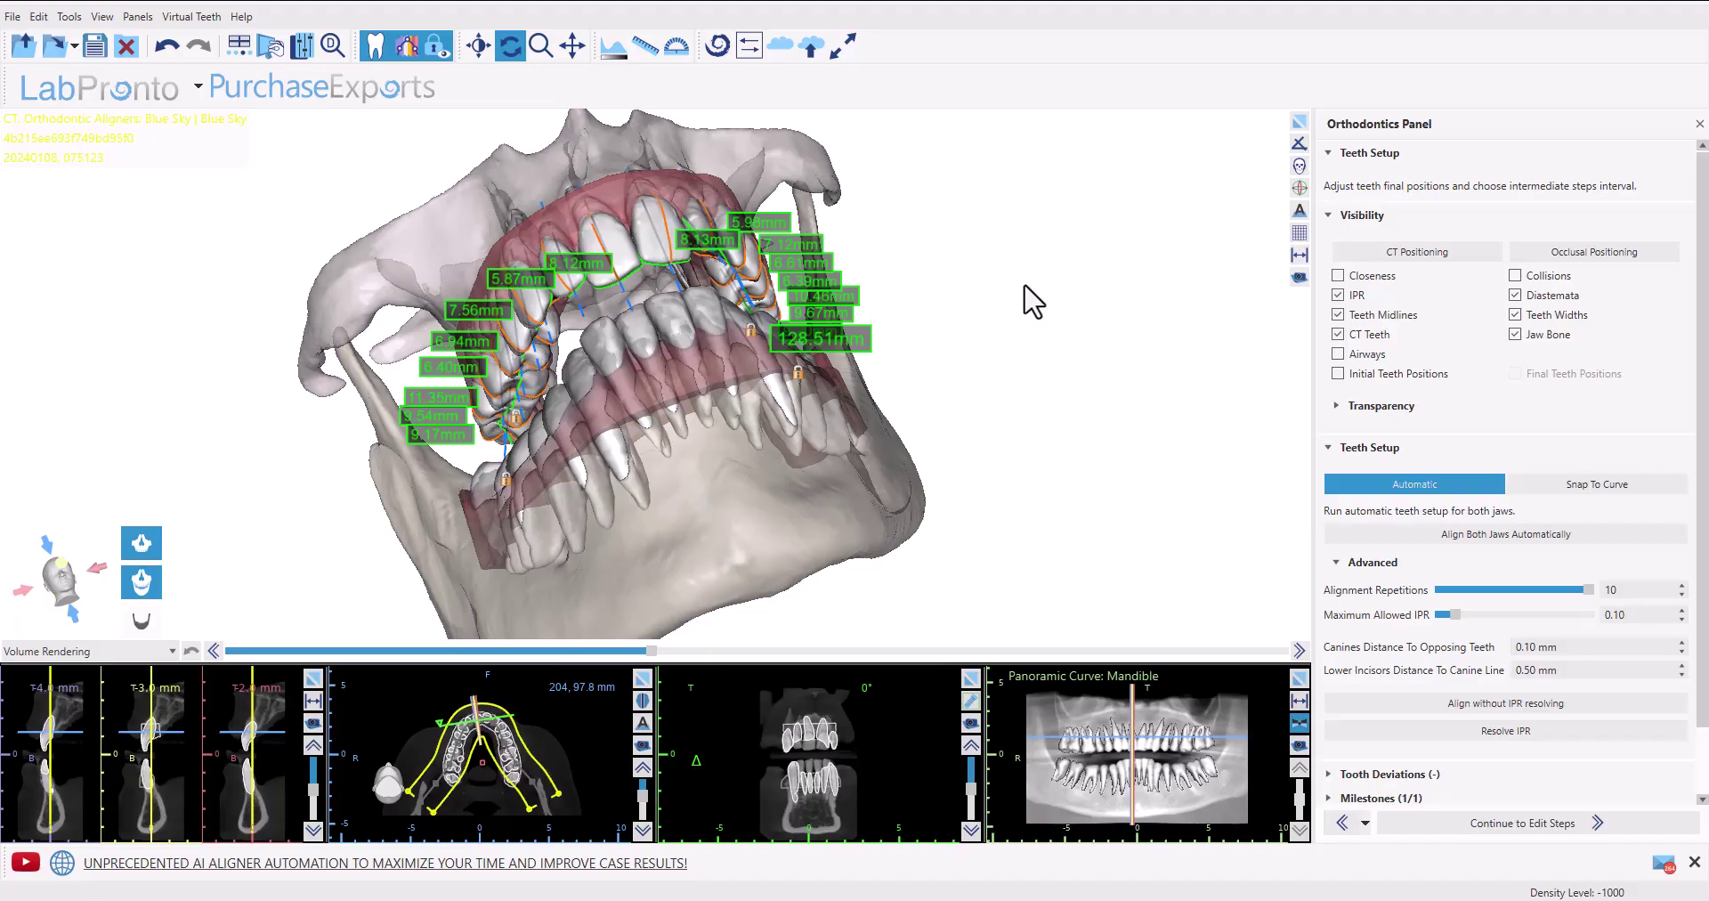
left_click(141, 582)
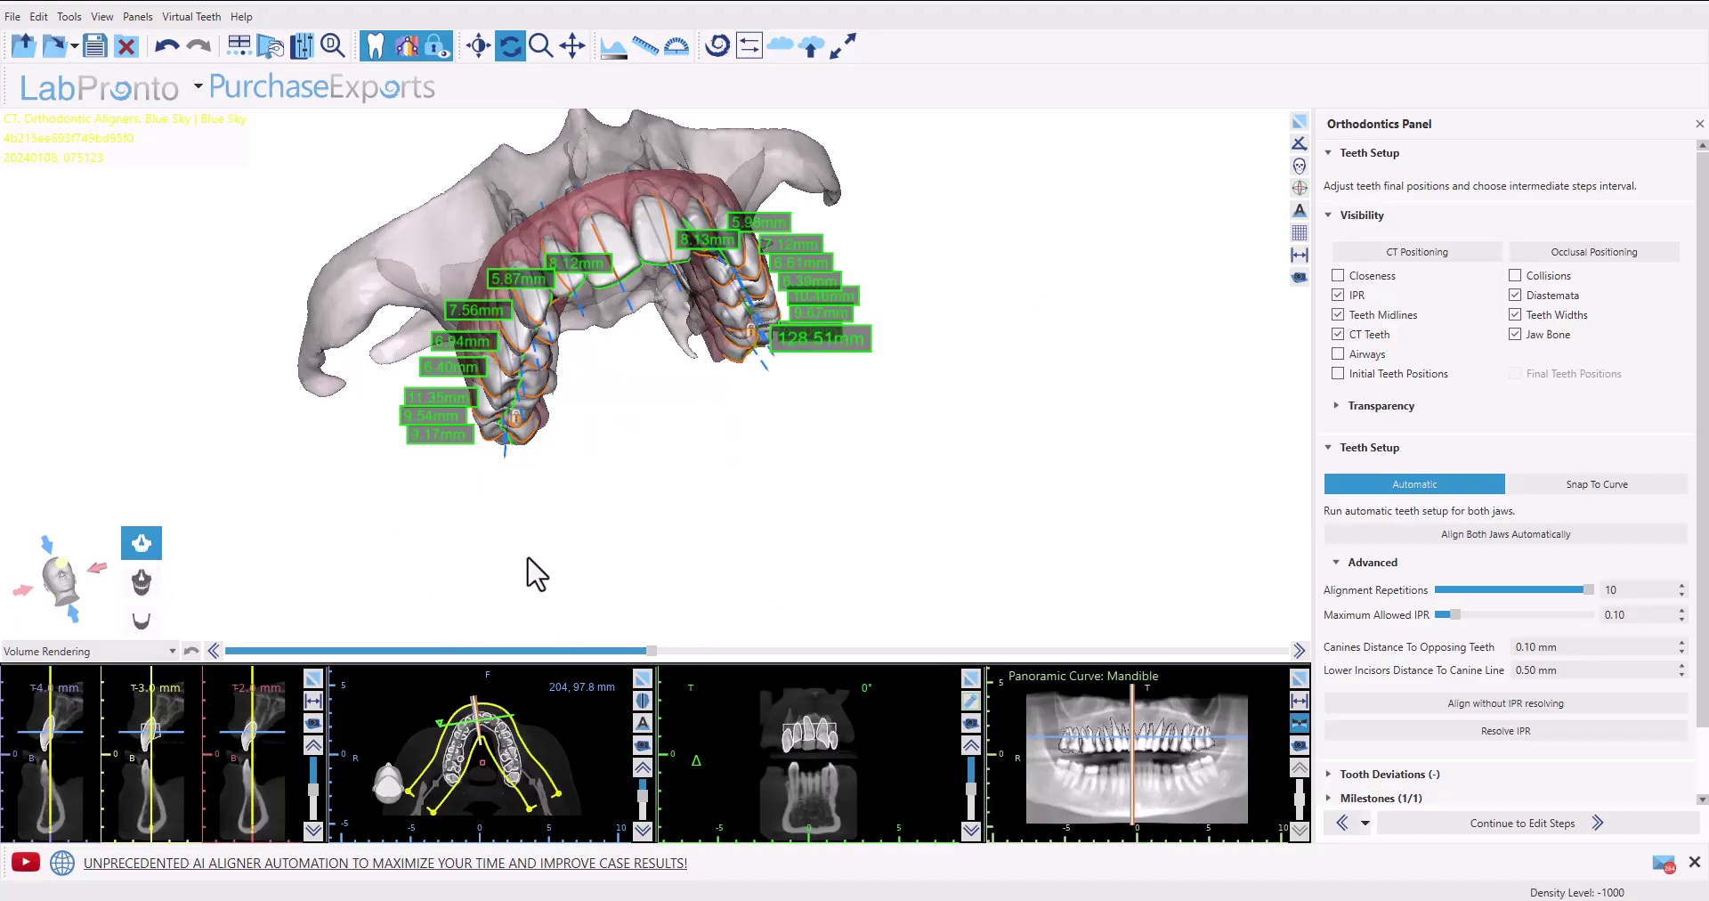
left_click_drag(751, 431, 759, 552)
left_click_drag(585, 241, 639, 544)
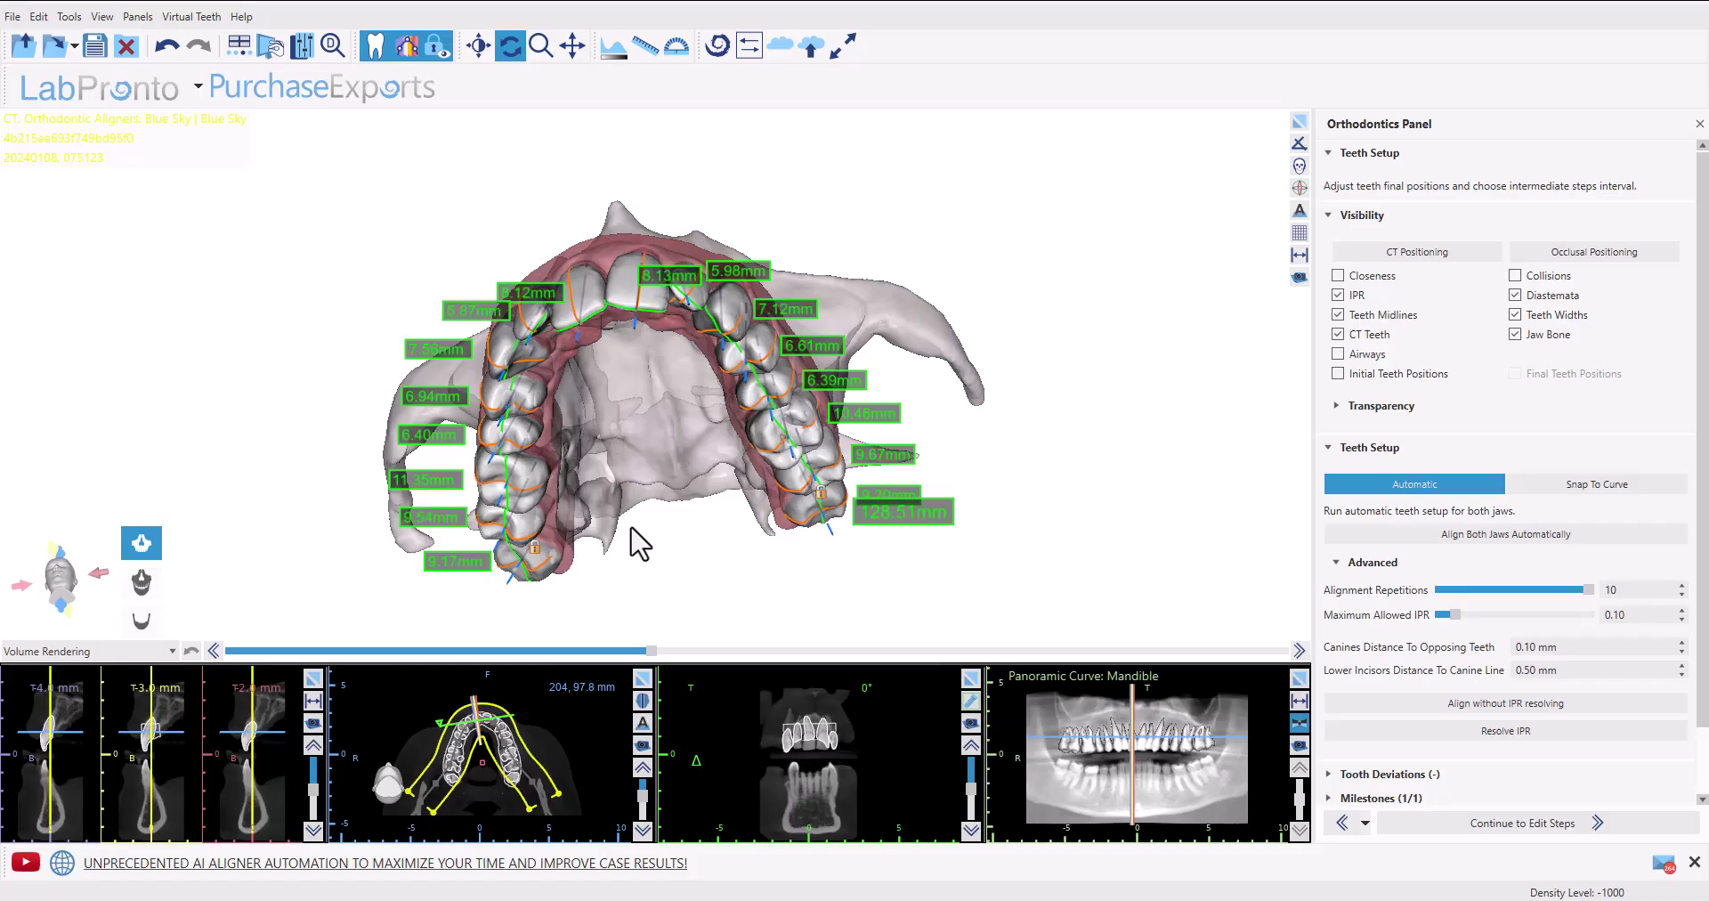
- Show only the lower jaw from above to examine the widths of its teeth
left_click(140, 628)
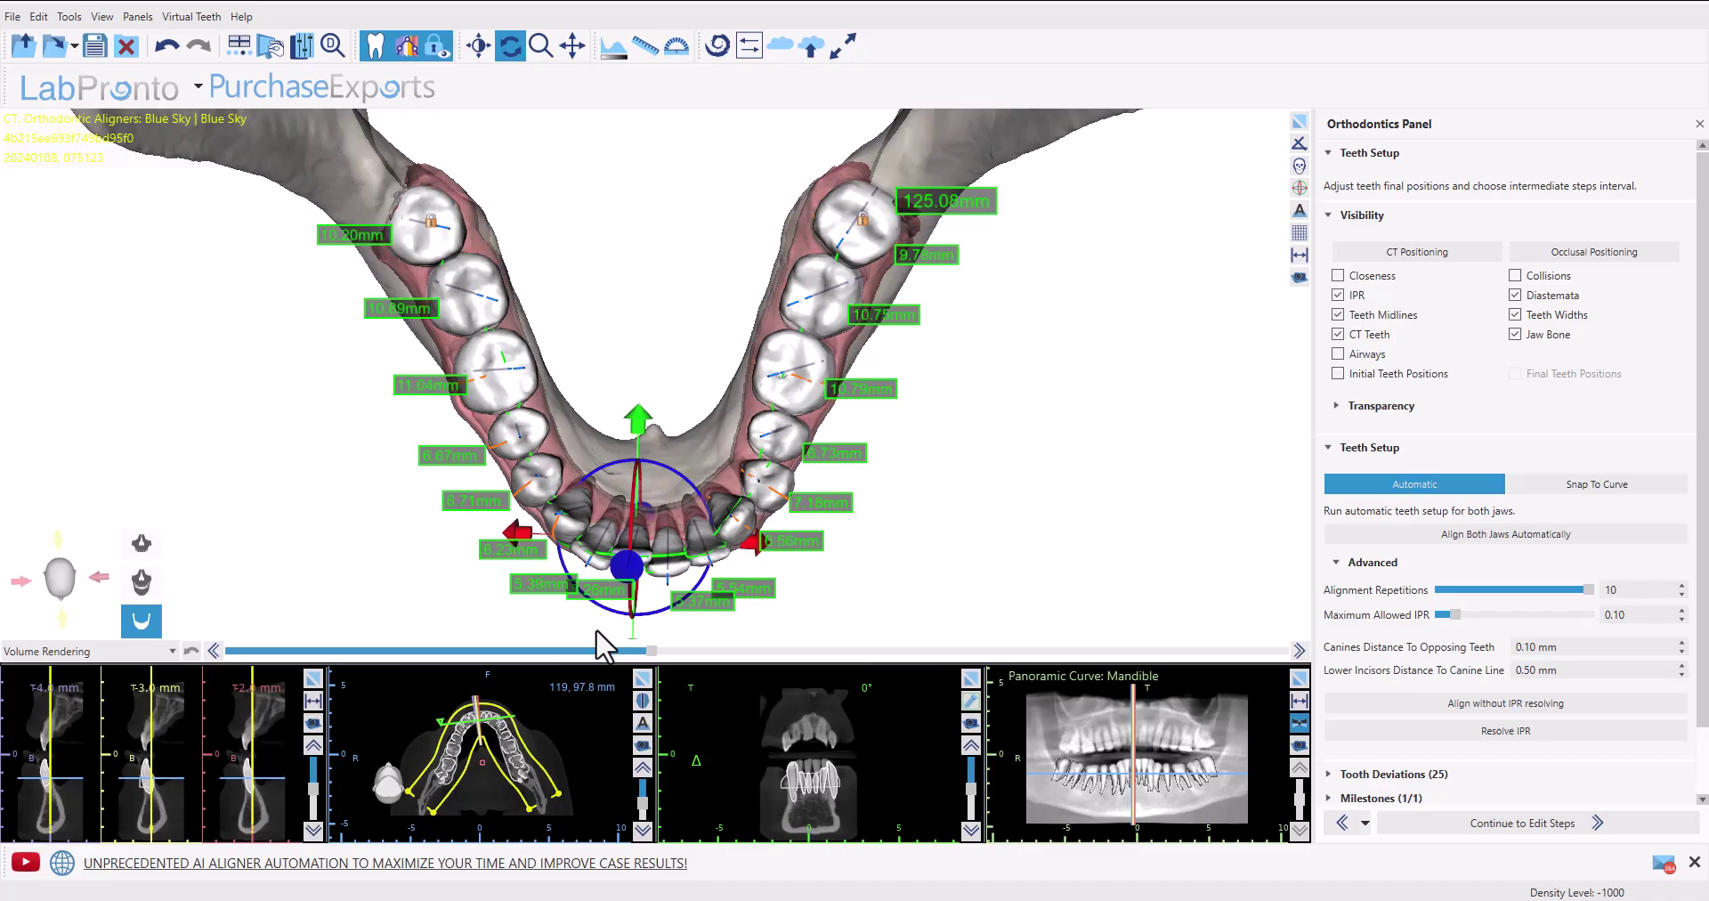
mouse_move(507, 603)
left_mouse_down()
mouse_move(729, 623)
mouse_move(841, 583)
mouse_move(499, 580)
left_mouse_up()
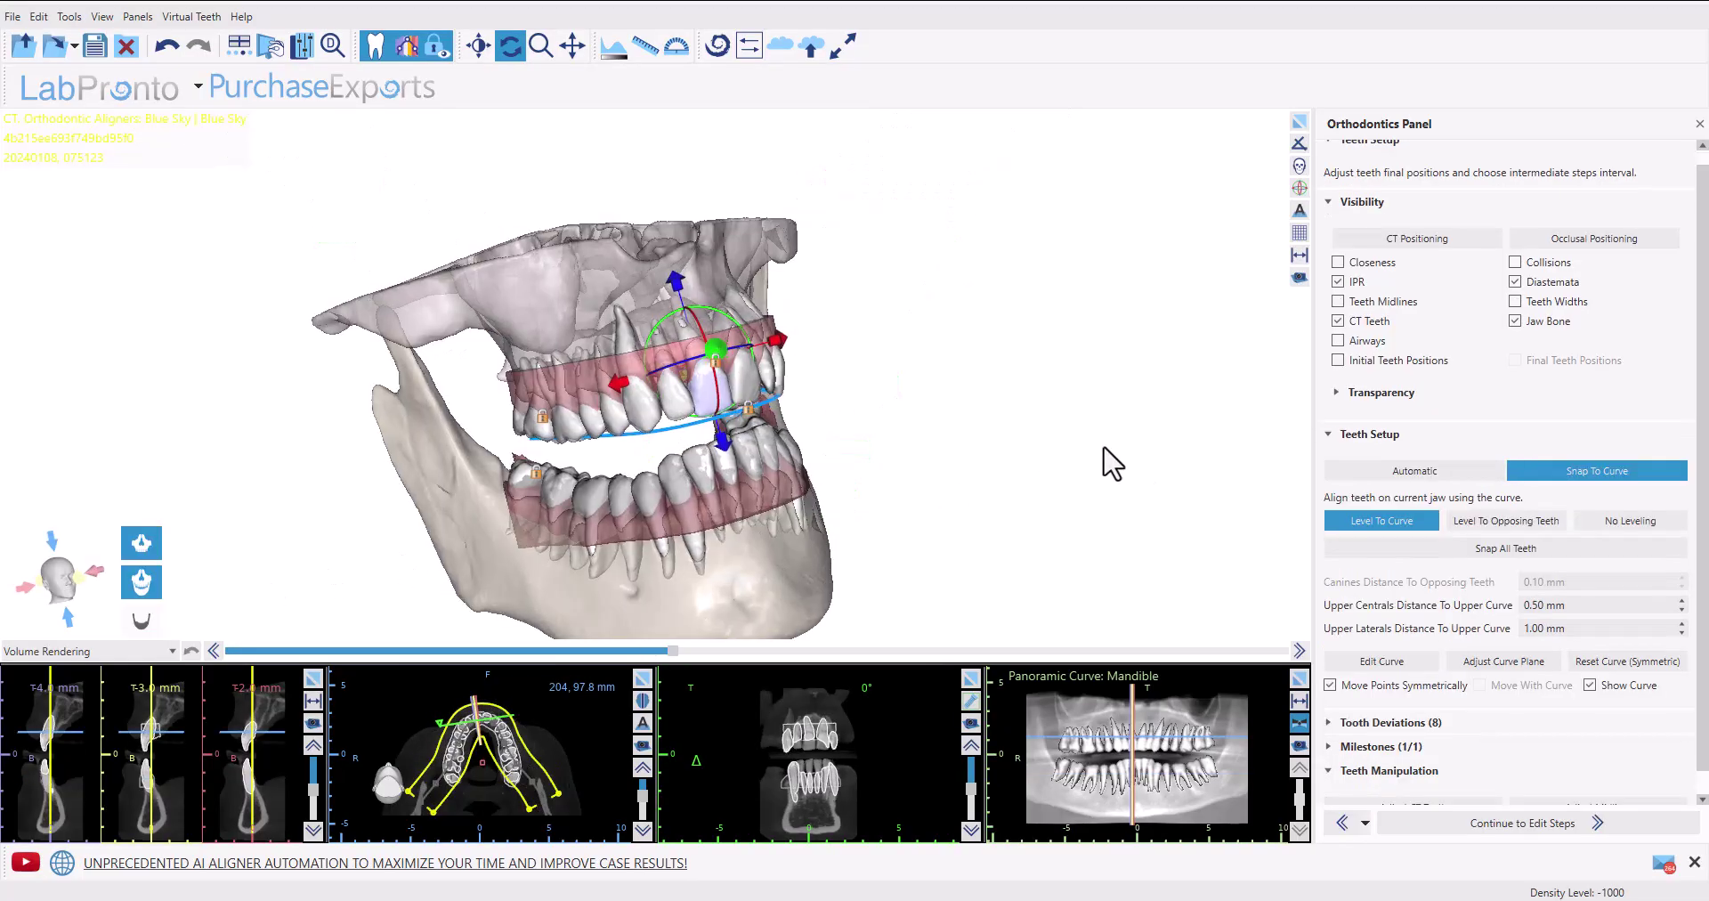
mouse_move(1106, 462)
left_mouse_down()
mouse_move(579, 435)
mouse_move(388, 470)
mouse_move(470, 530)
mouse_move(1103, 492)
left_mouse_up()
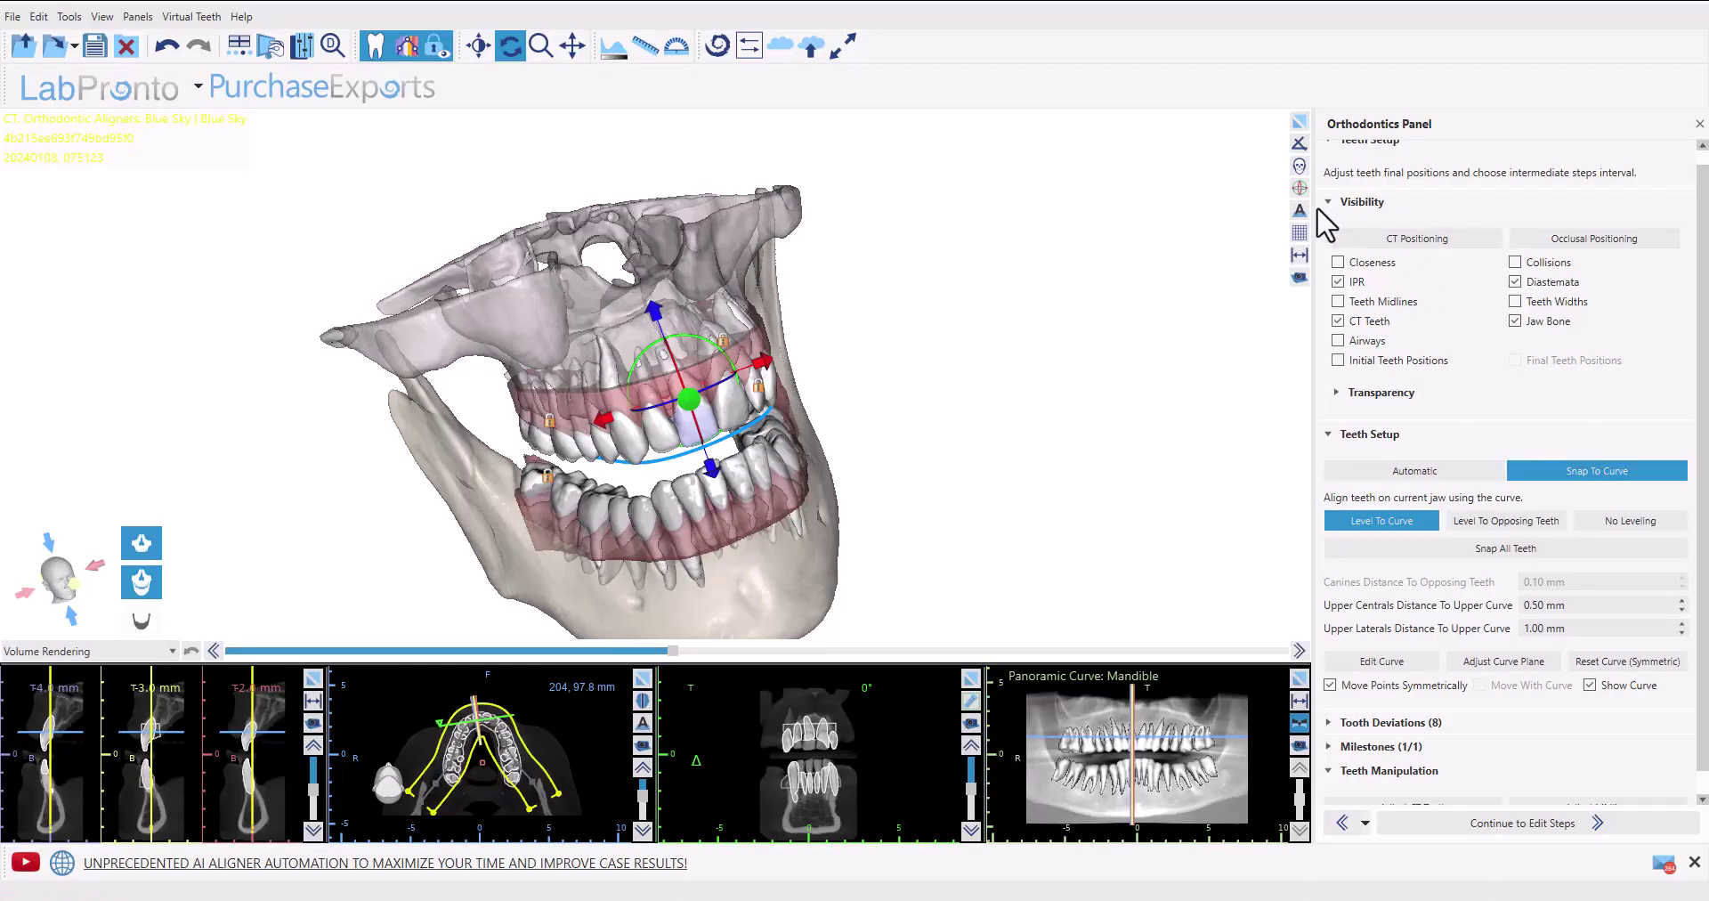
- Turn on the teeth widths beside the snapping curve and isolate the upper jaw for an occlusal view
left_click(1516, 303)
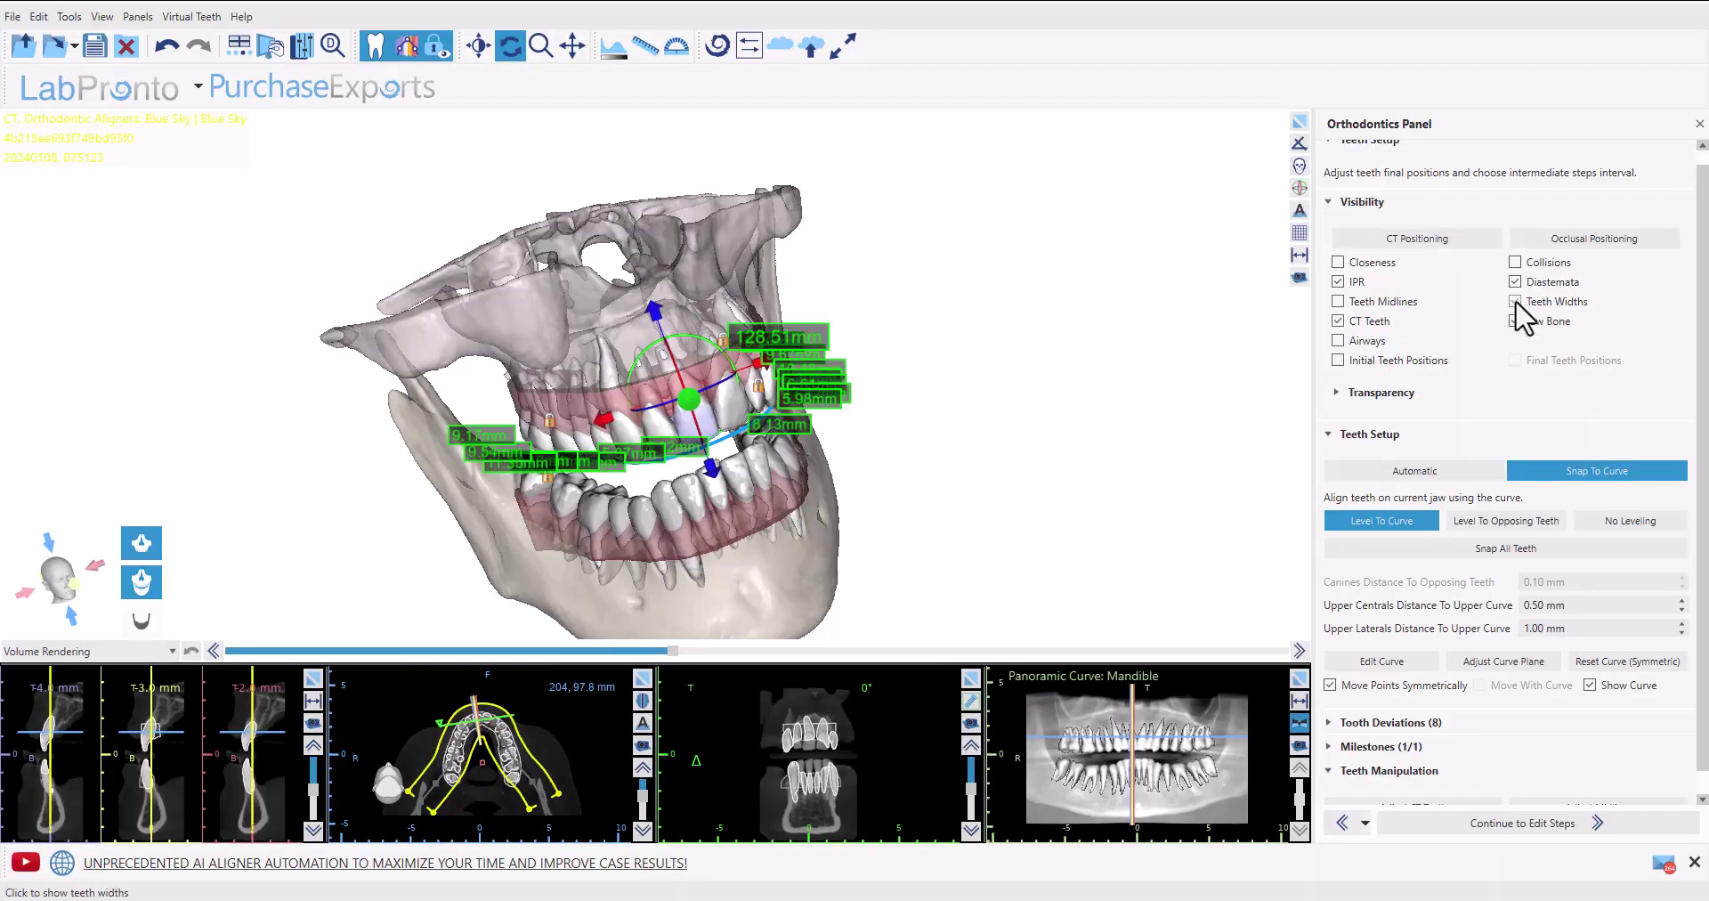
left_click_drag(908, 616, 634, 180)
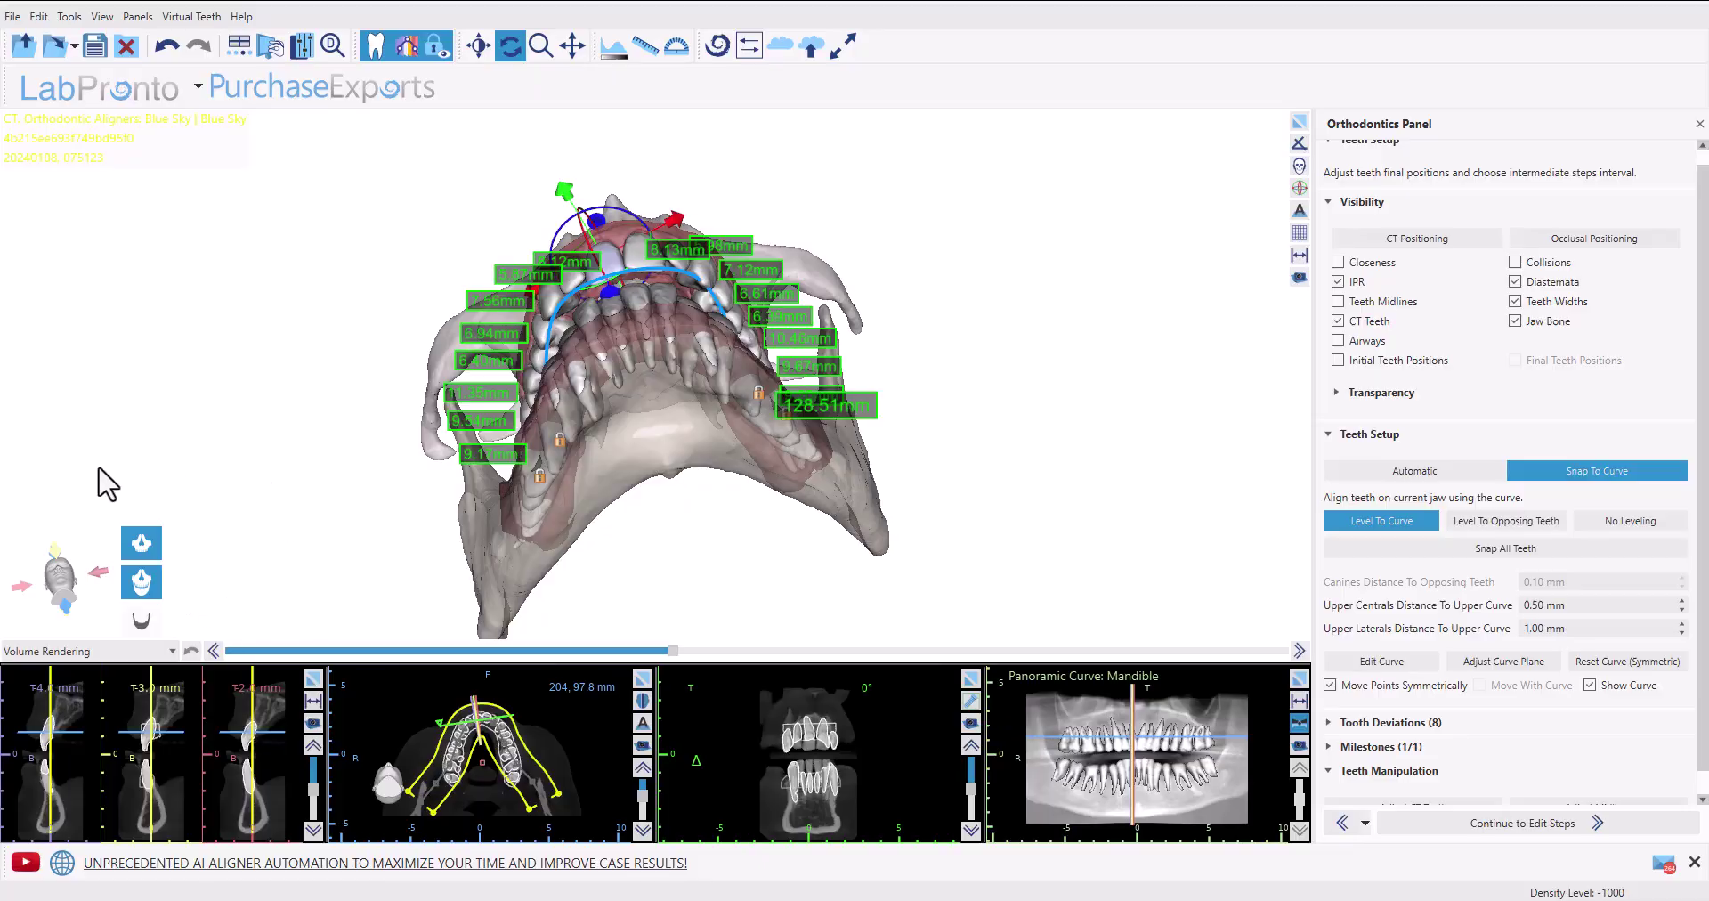
left_click(137, 574)
left_click(137, 587)
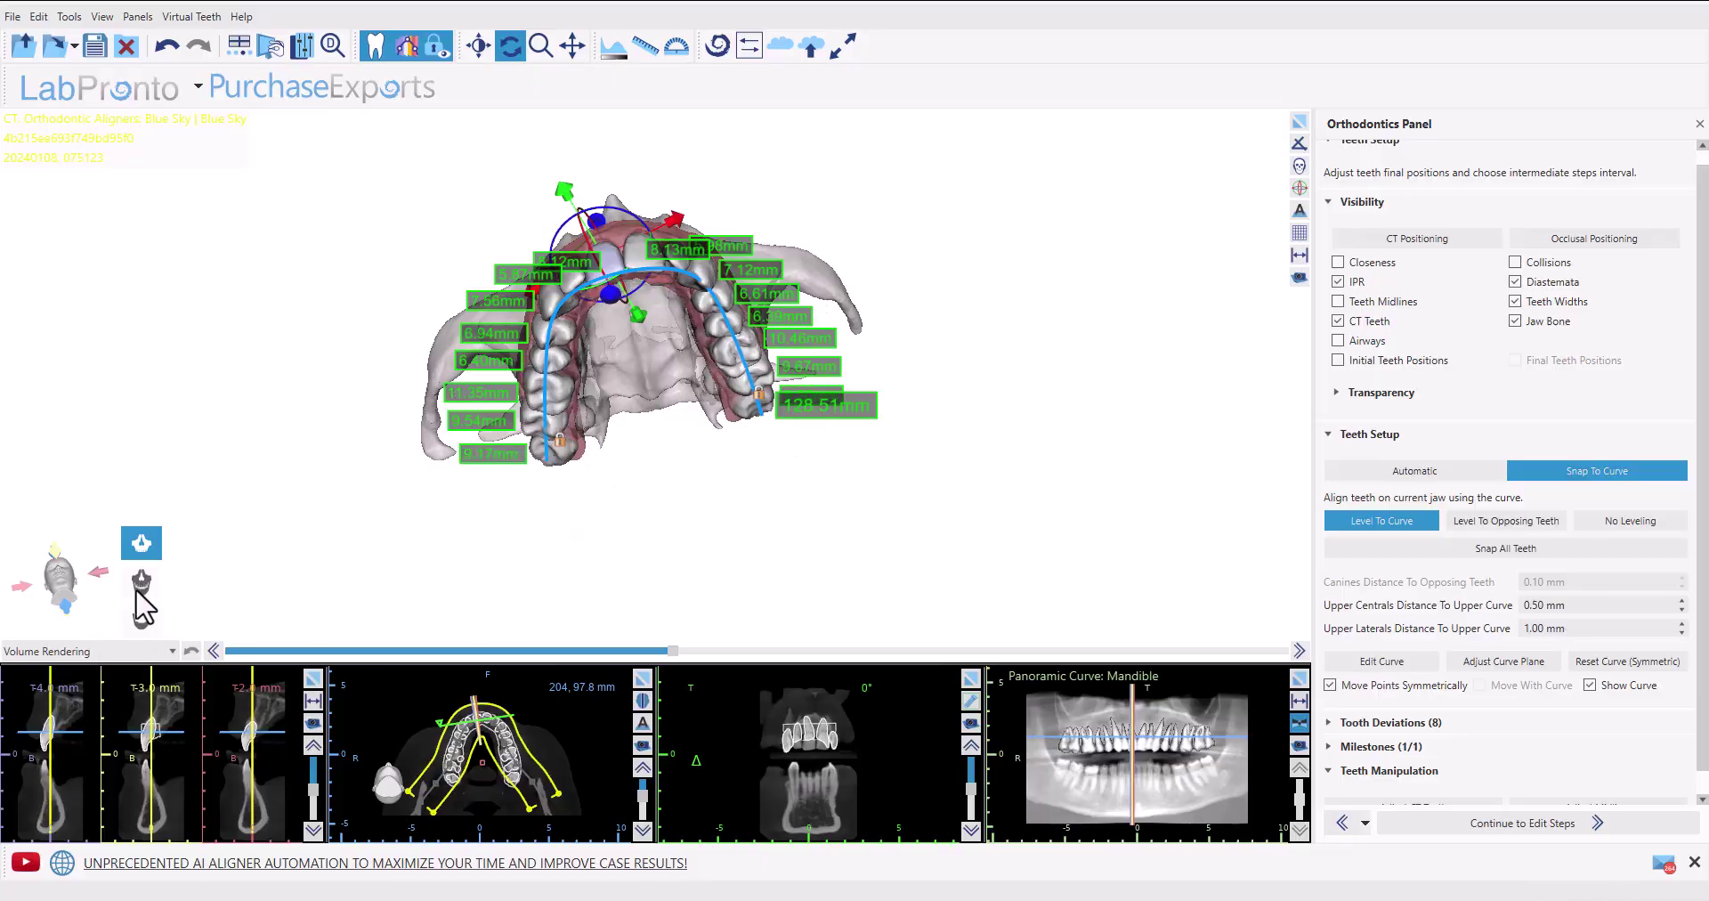
left_click(137, 593)
left_click(137, 593)
left_click(137, 593)
left_click(138, 589)
left_click_drag(438, 114, 400, 279)
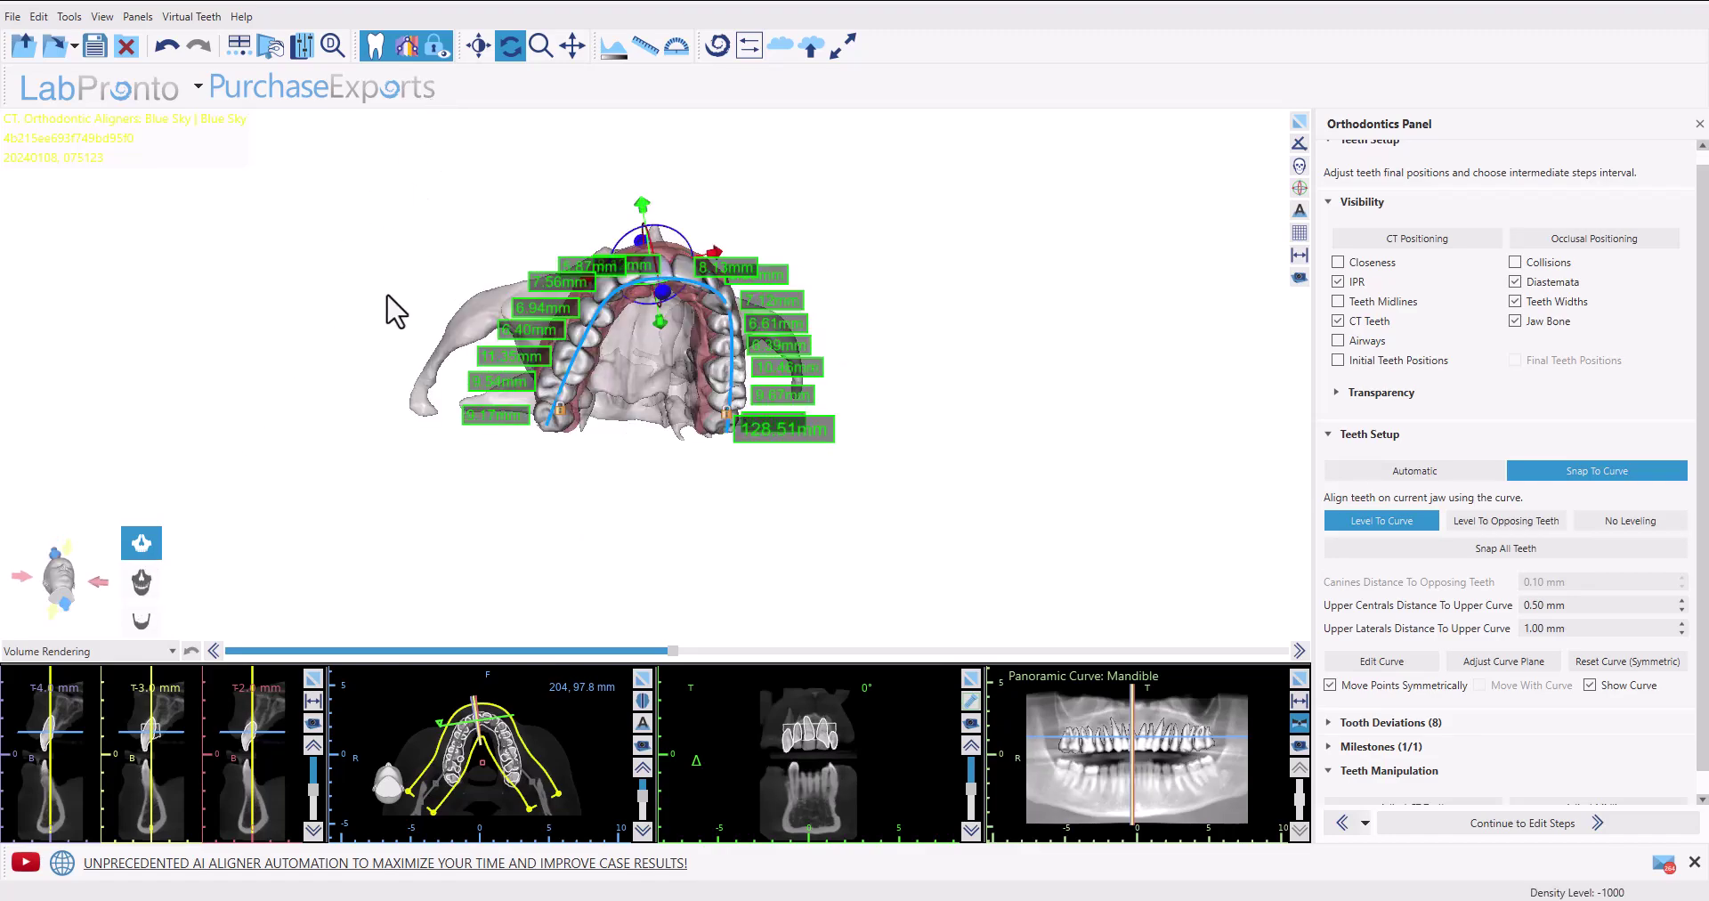
- Compare the total tooth widths of the two jaws by selecting an upper and a lower front tooth
left_click(141, 621)
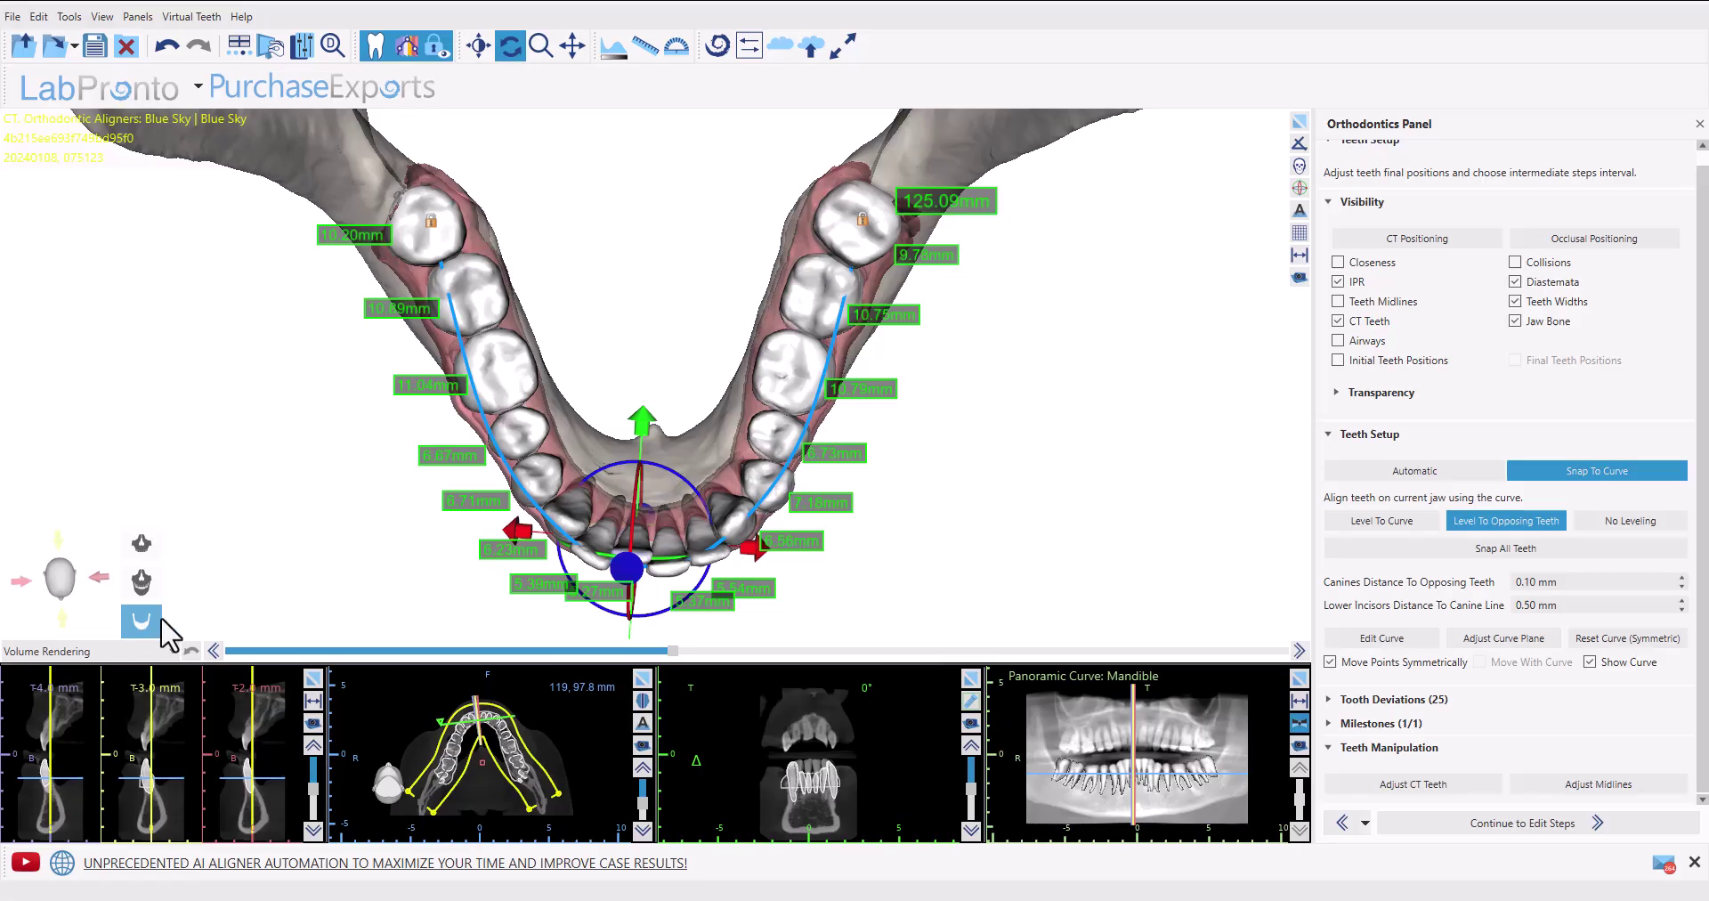
left_click(141, 614)
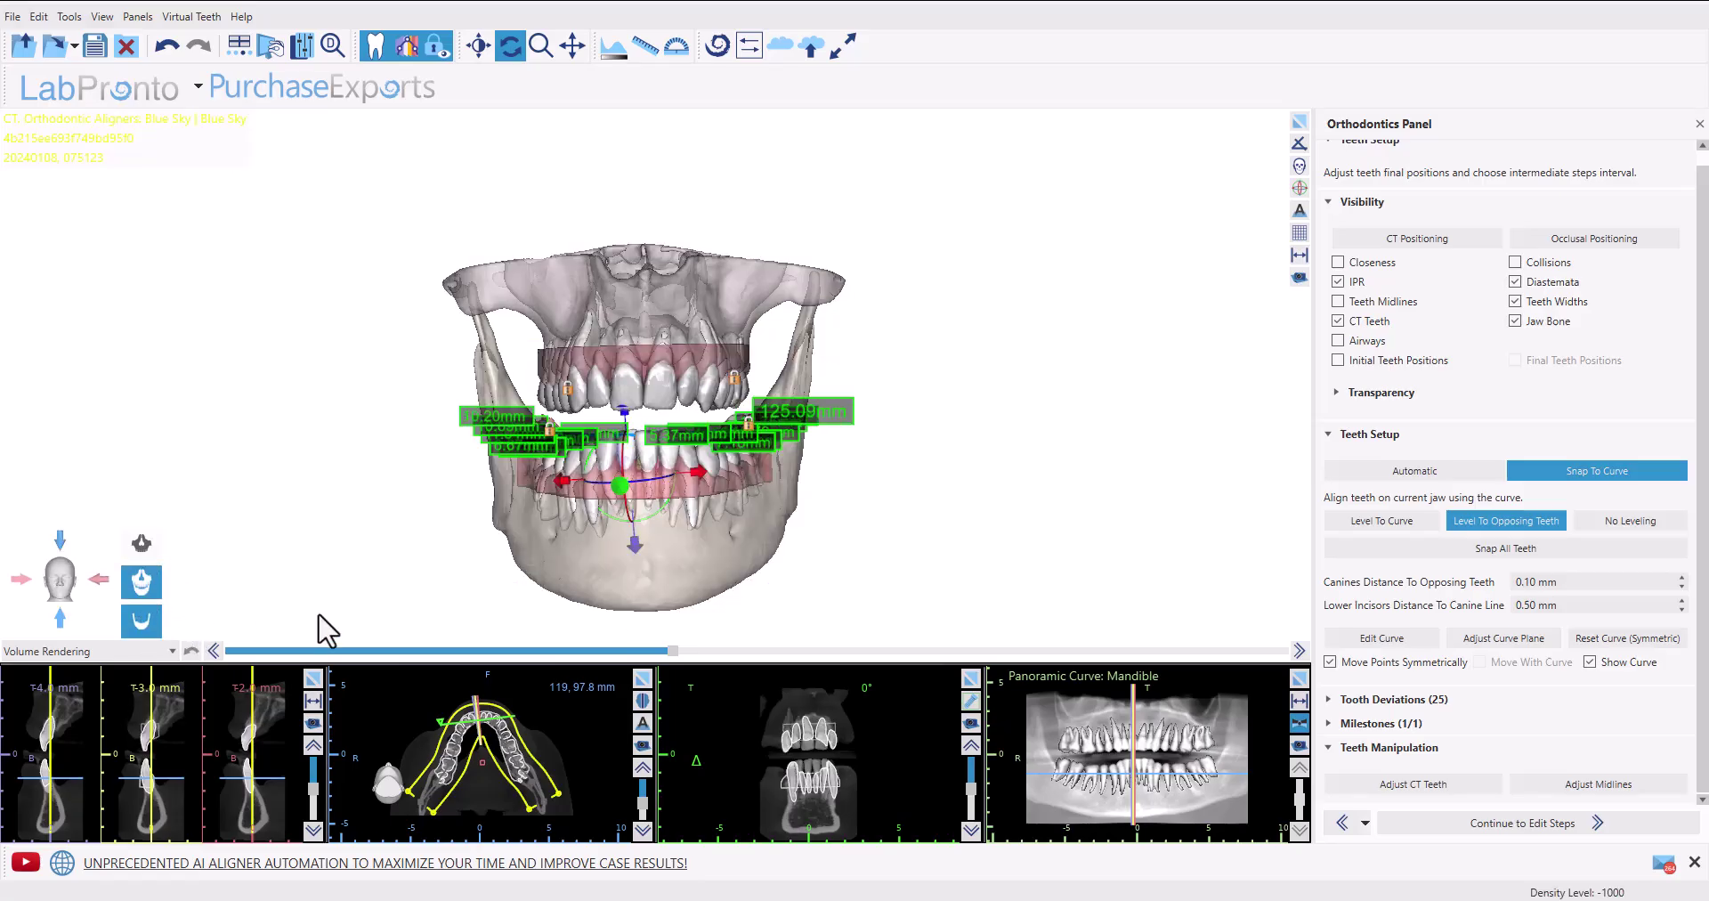
left_click(652, 375)
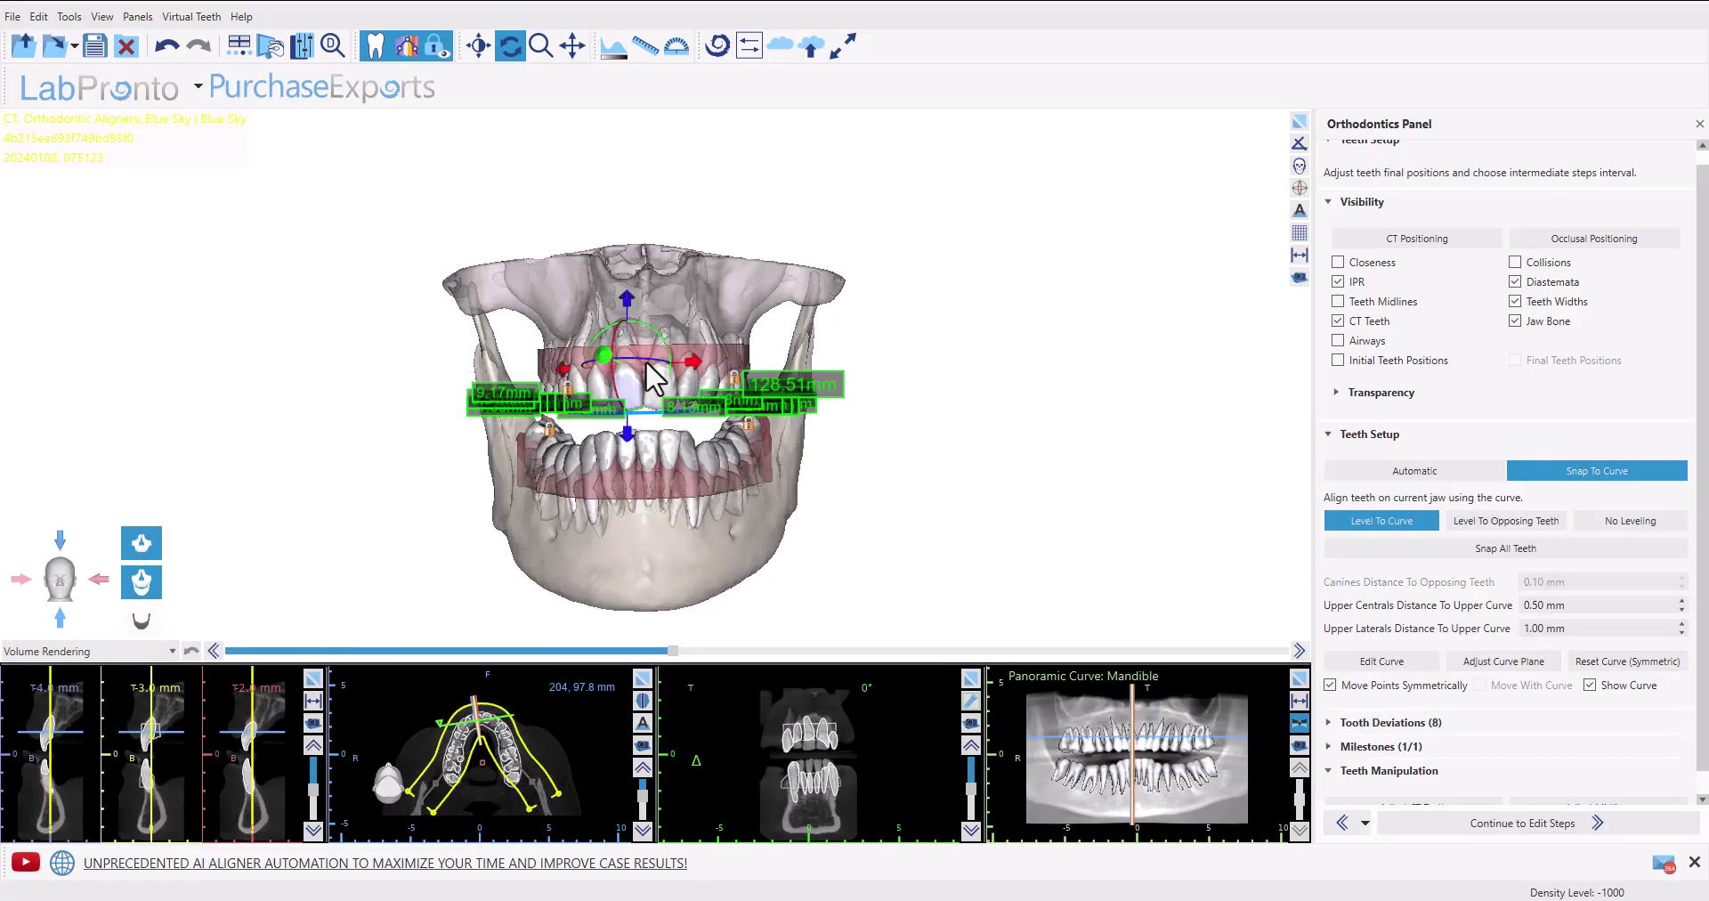
left_click(647, 488)
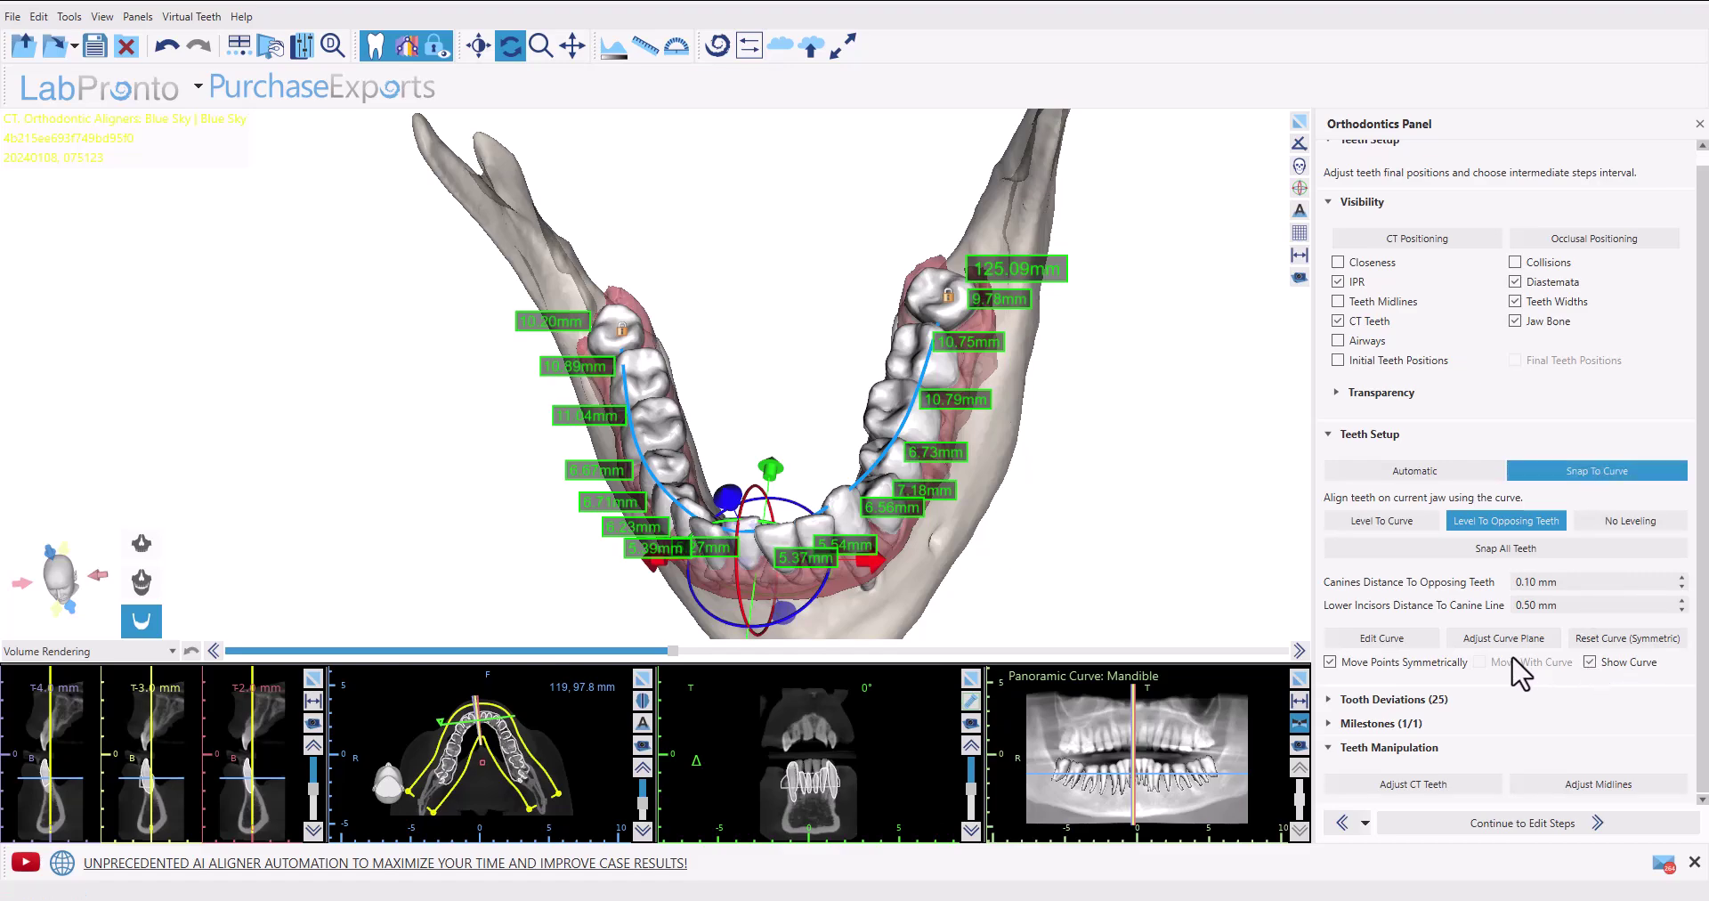
- Edit the lower arch curve symmetrically, moving its front points to about 10.80 mm and its middle points to about 17.23 mm from the midline
left_click(1381, 639)
left_click_drag(1024, 549, 1067, 574)
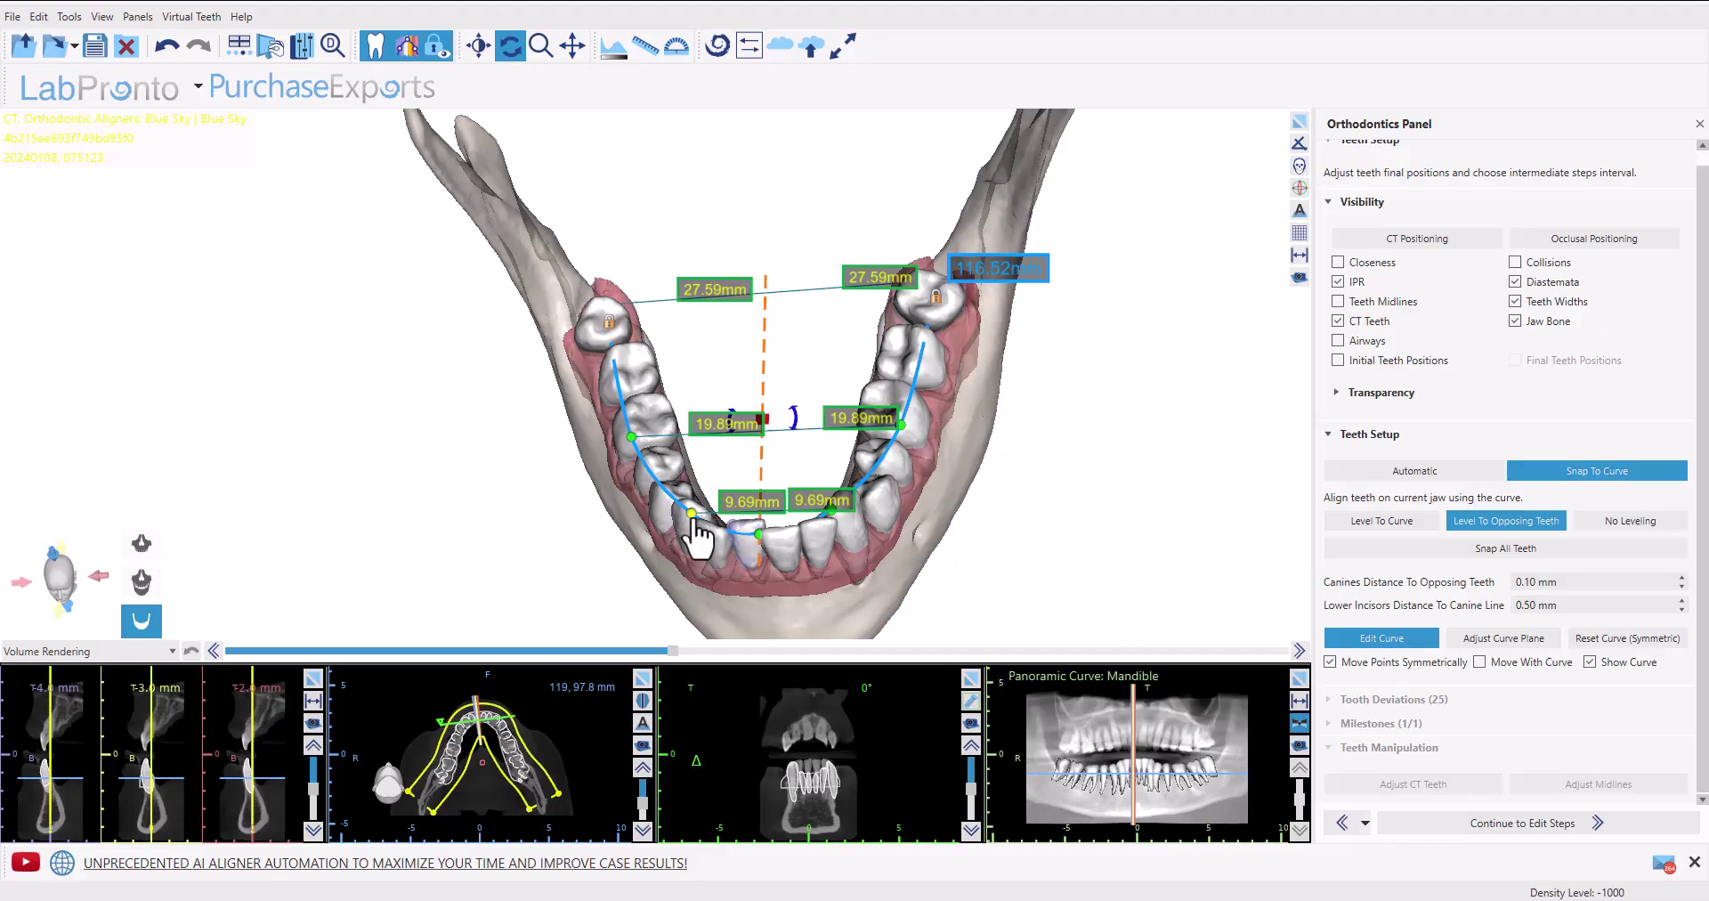
left_click_drag(691, 513, 695, 508)
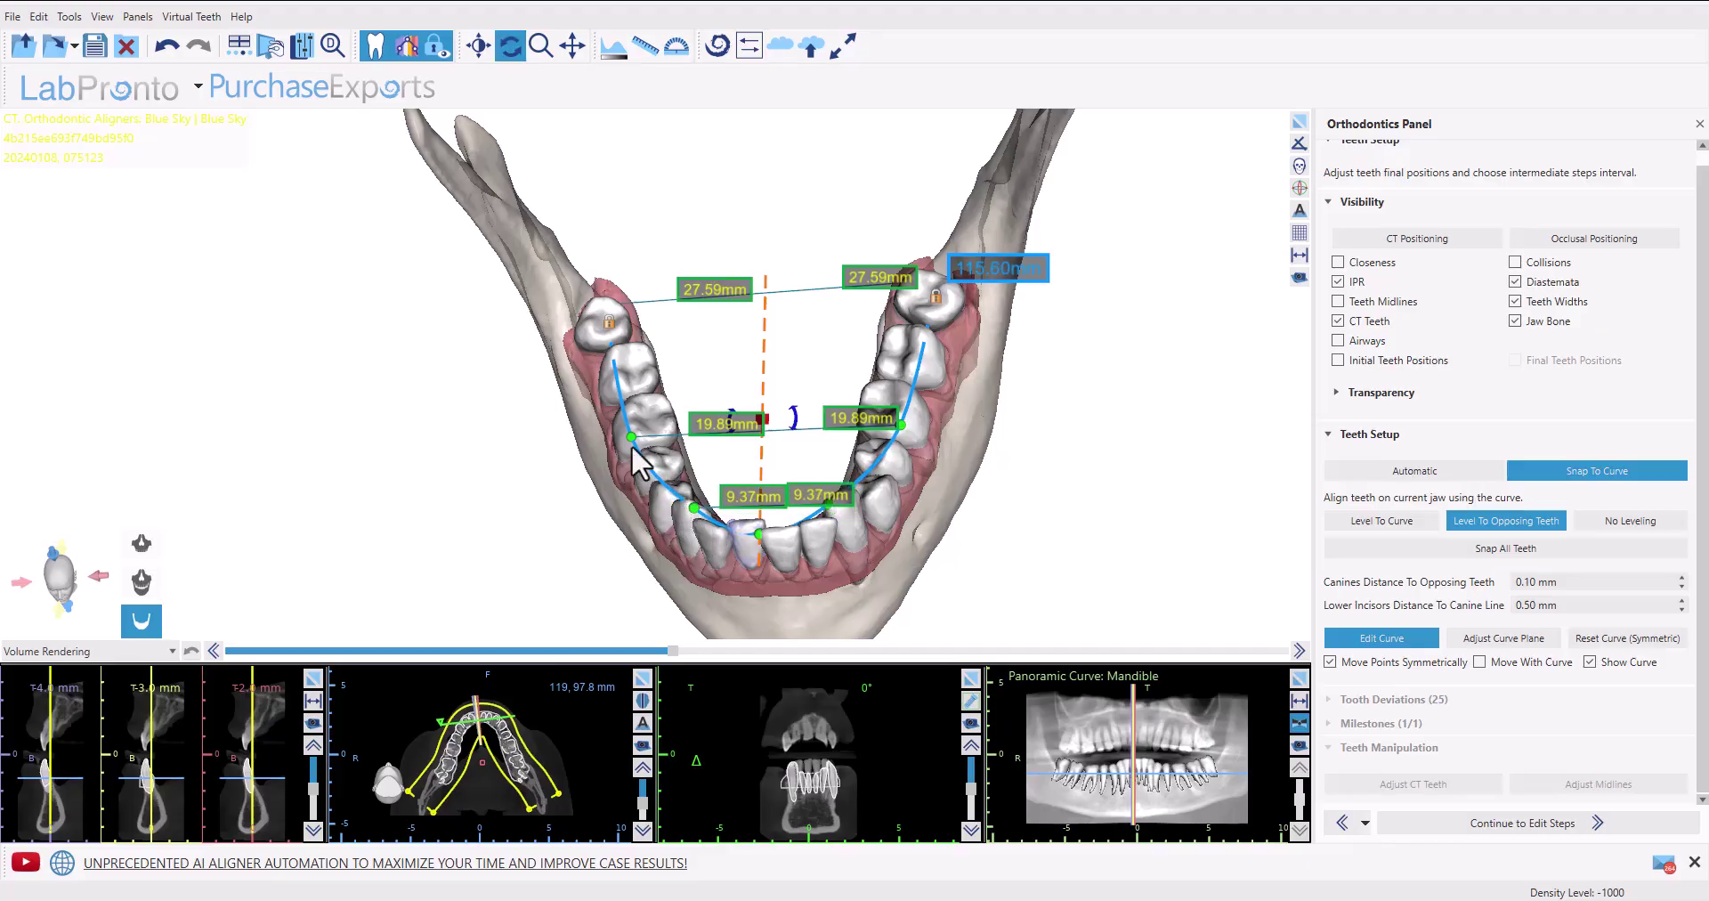
left_click_drag(631, 438, 648, 430)
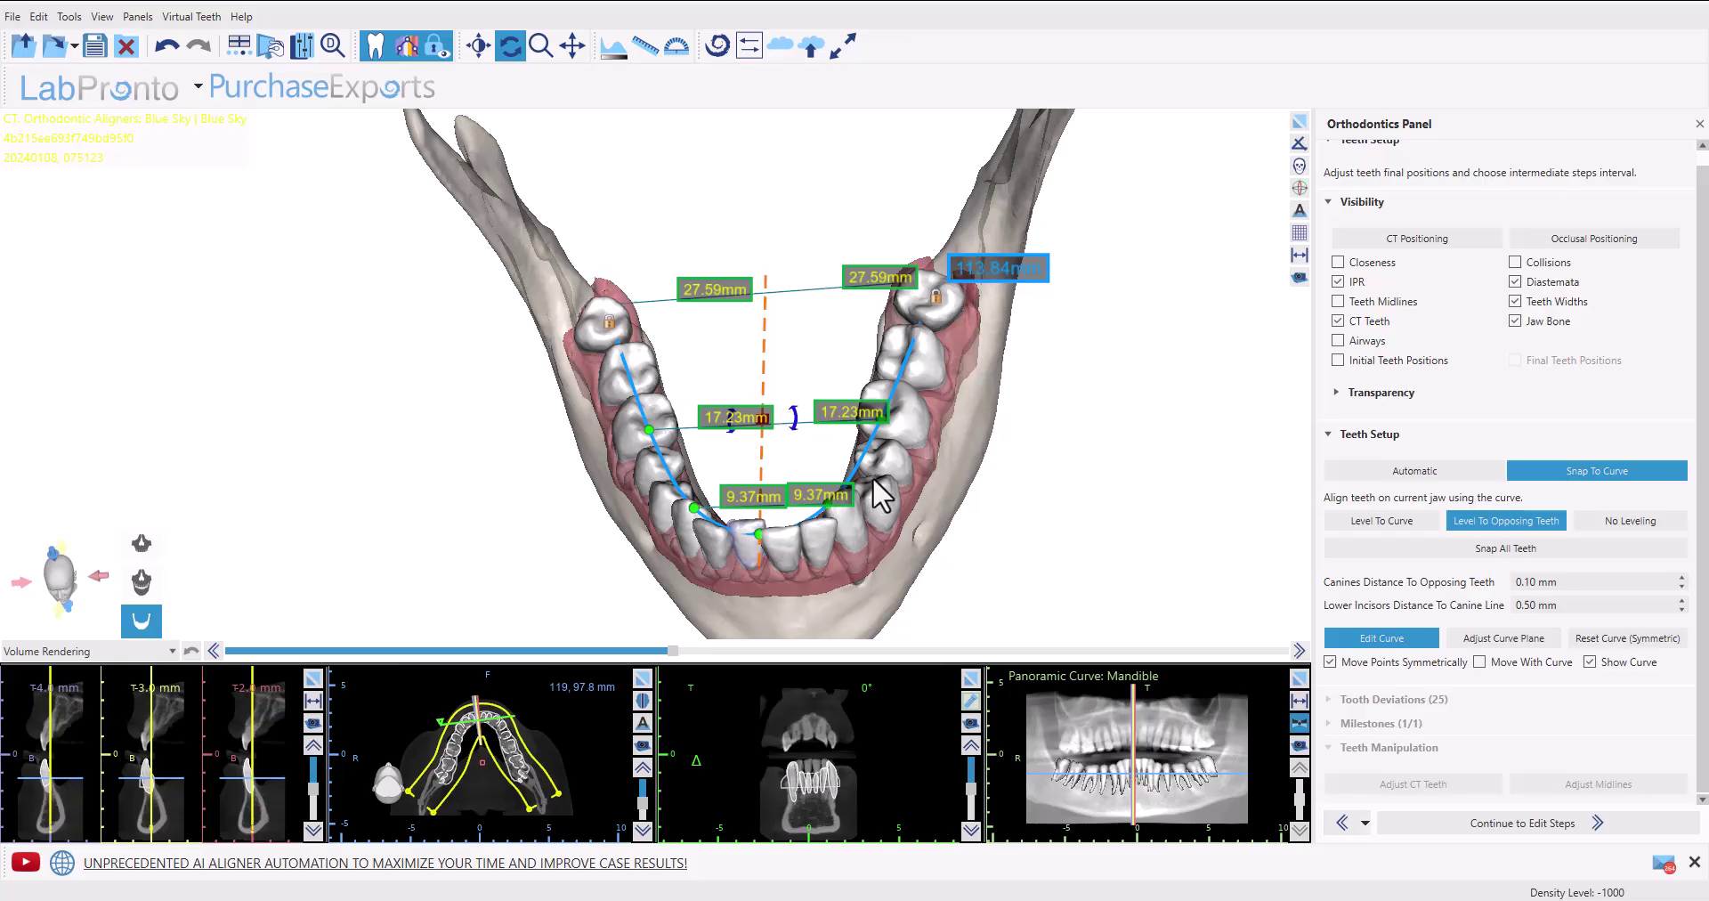
left_click_drag(827, 516, 837, 510)
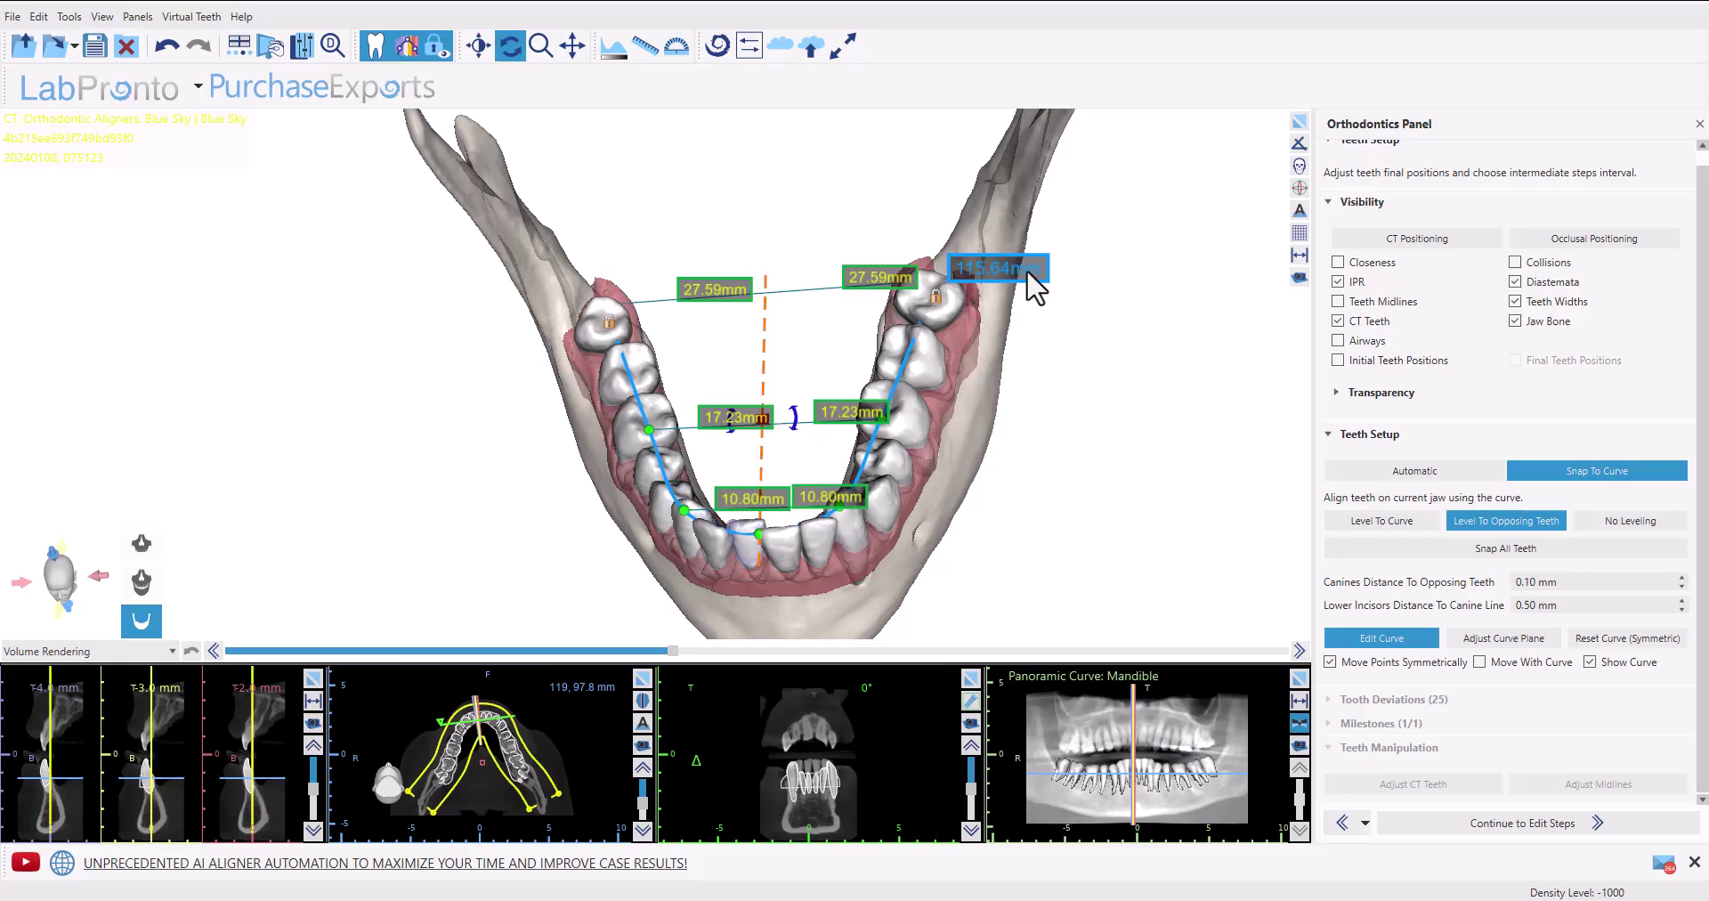
- Raise the lower arch curve slightly above the teeth and fine-tune its rotation about the centre
scroll(1055, 468, "up", 3)
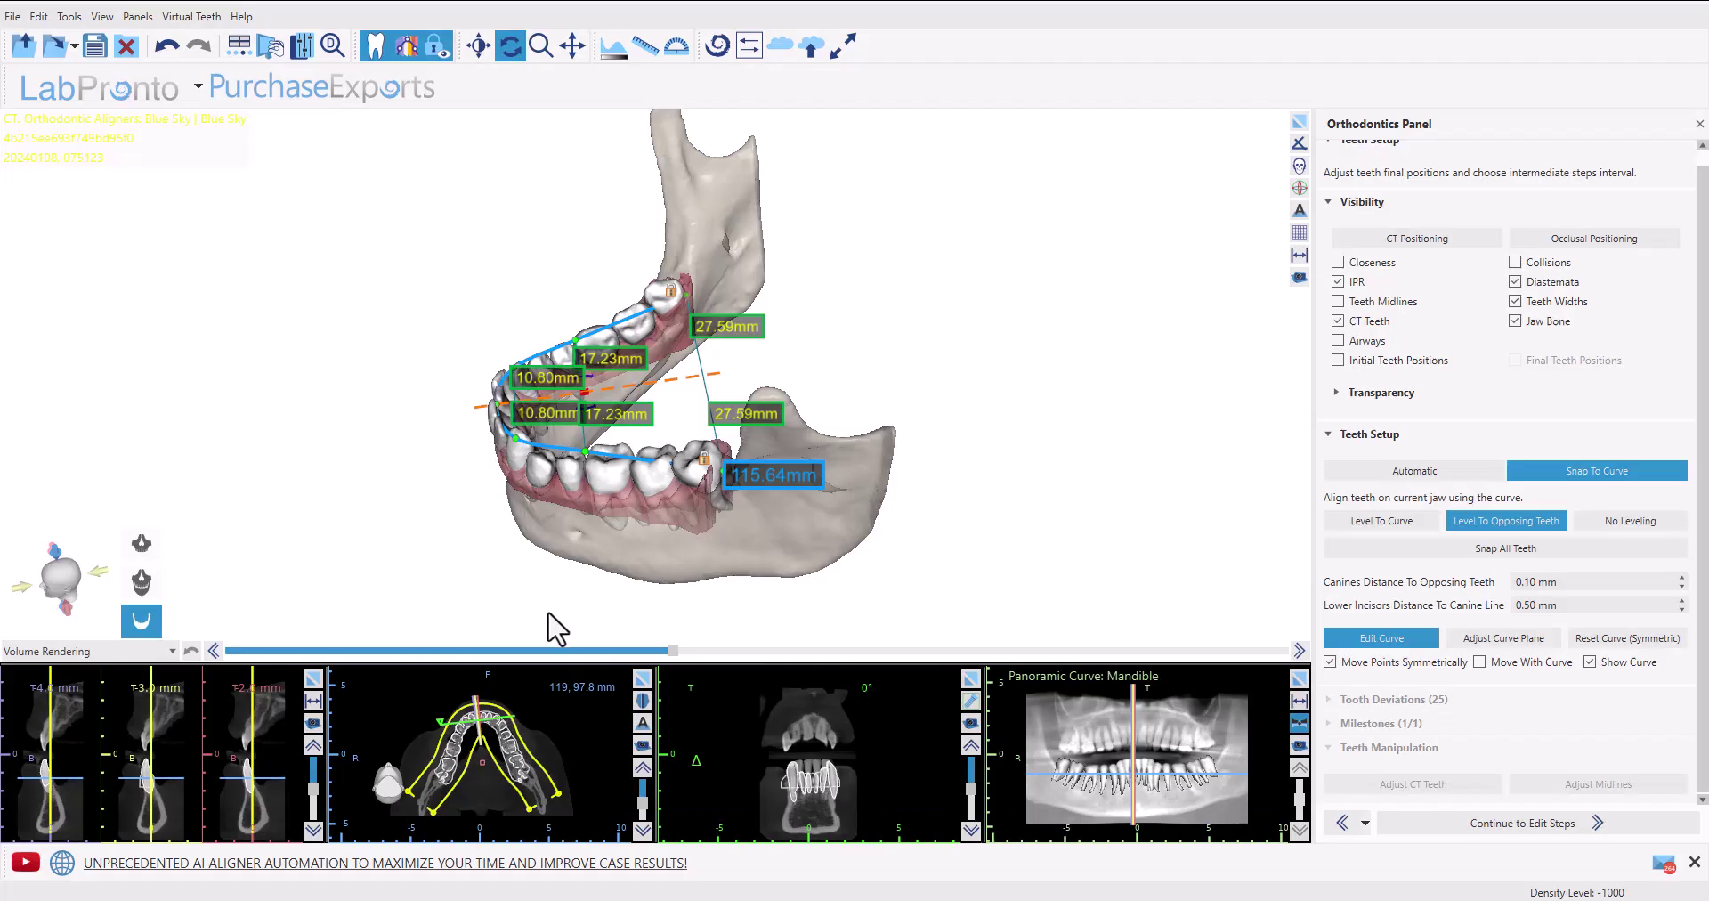
scroll(545, 618, "up", 4)
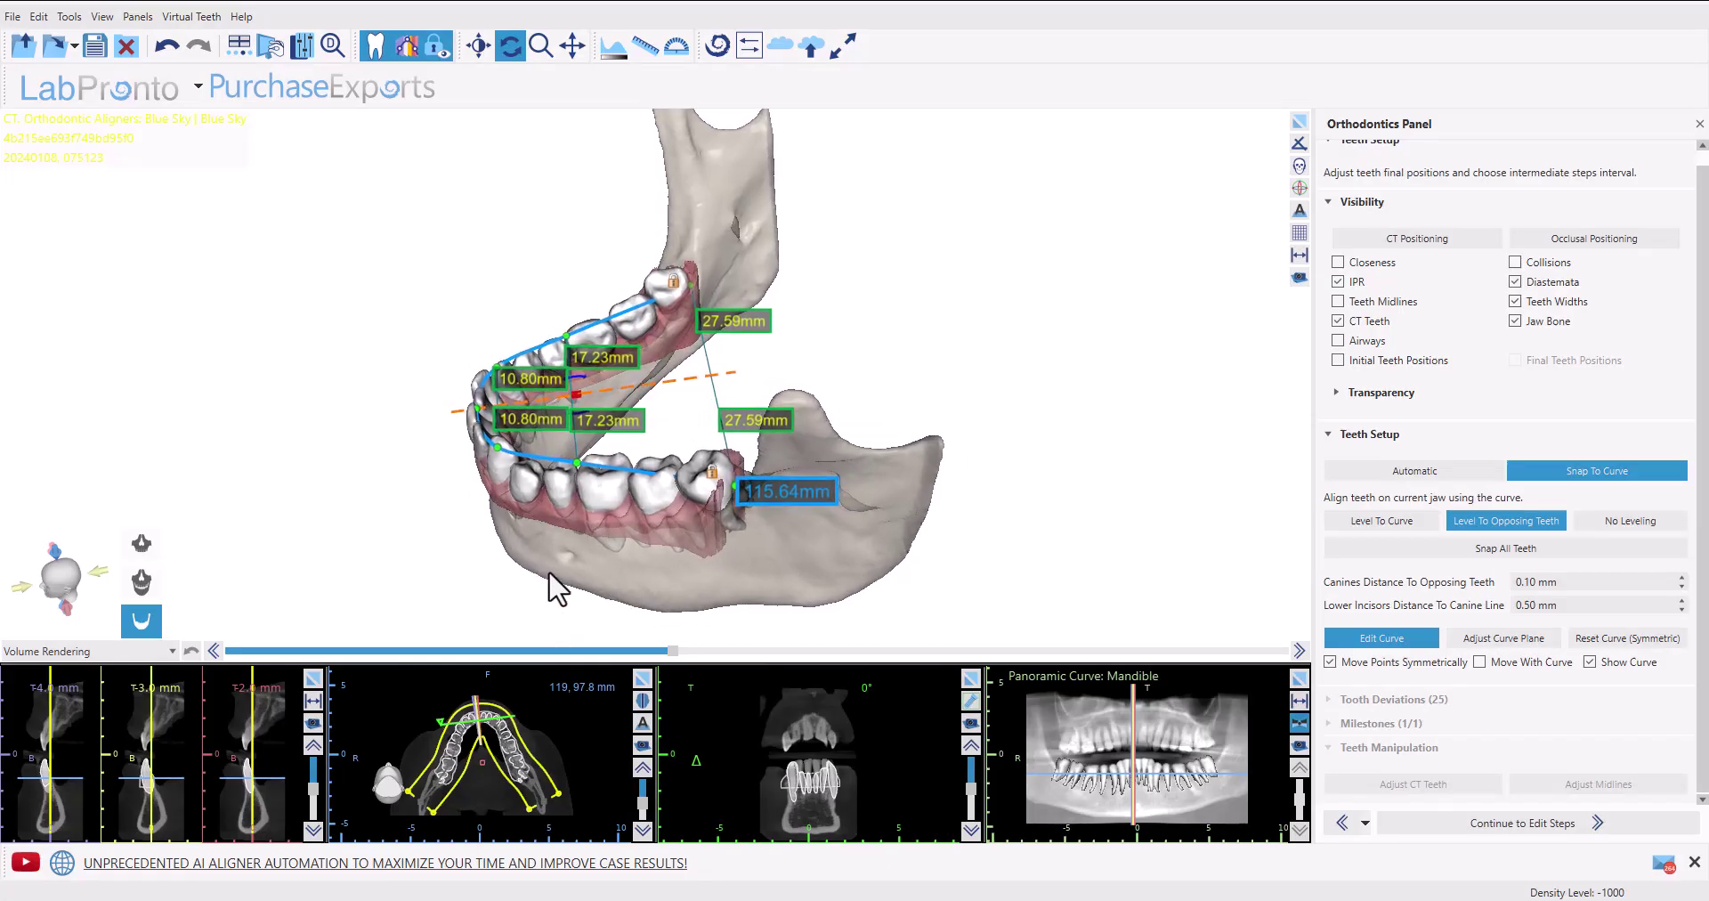
mouse_move(551, 506)
left_mouse_down()
mouse_move(431, 611)
mouse_move(548, 522)
left_mouse_up()
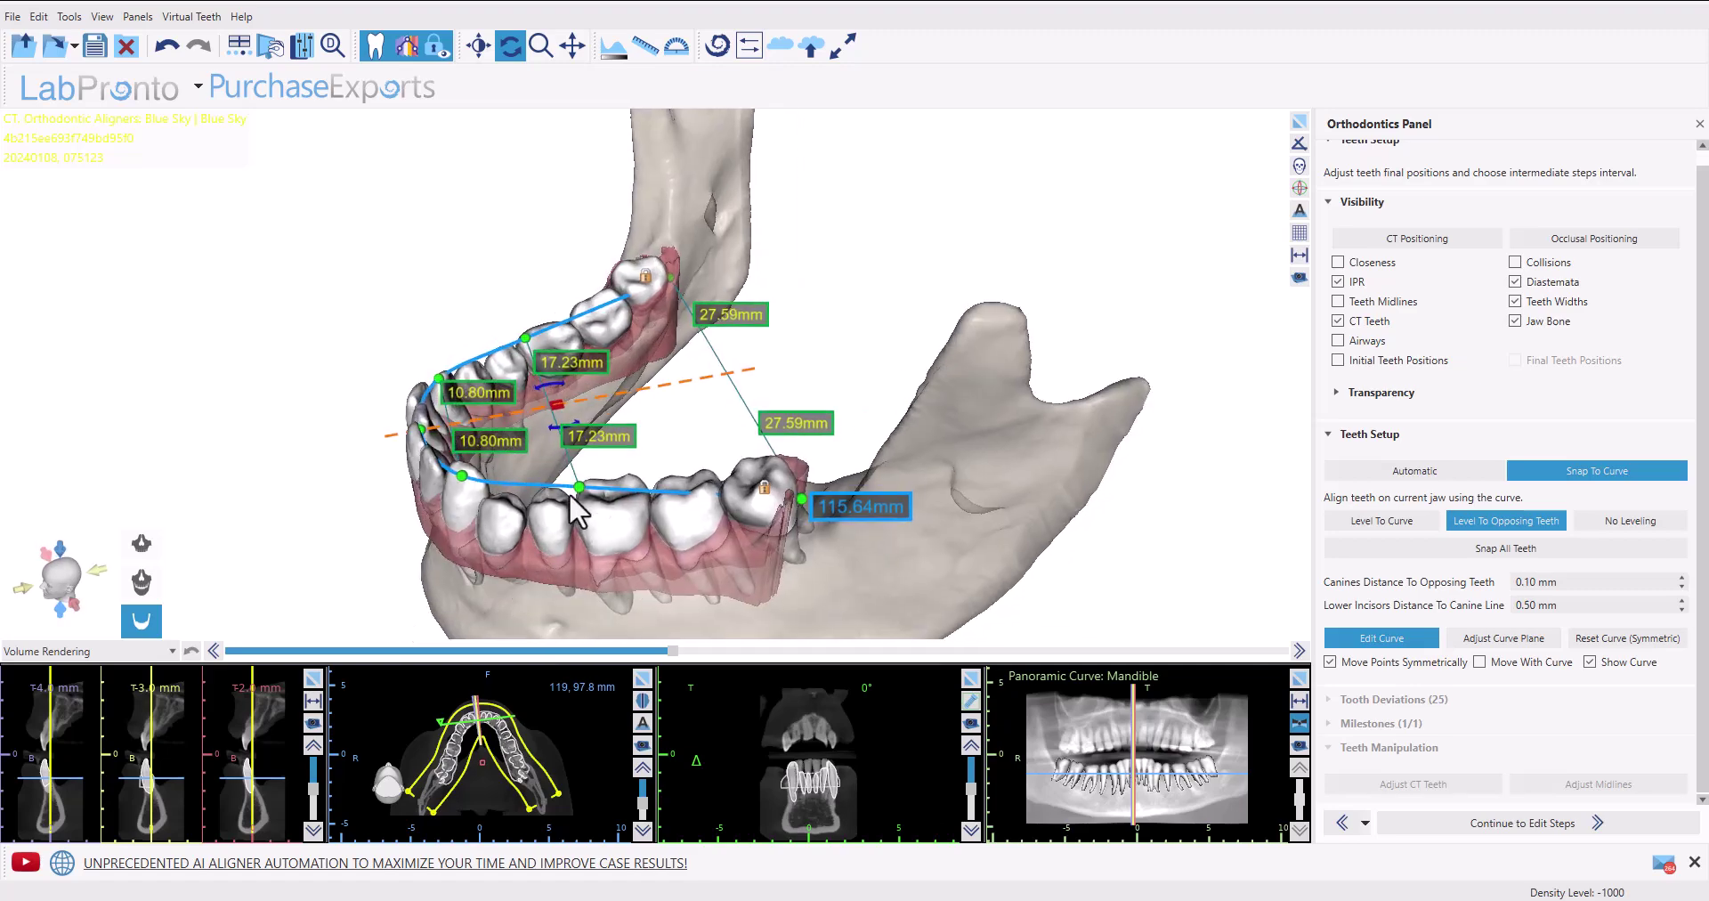
left_click(558, 411)
left_click_drag(558, 406, 558, 408)
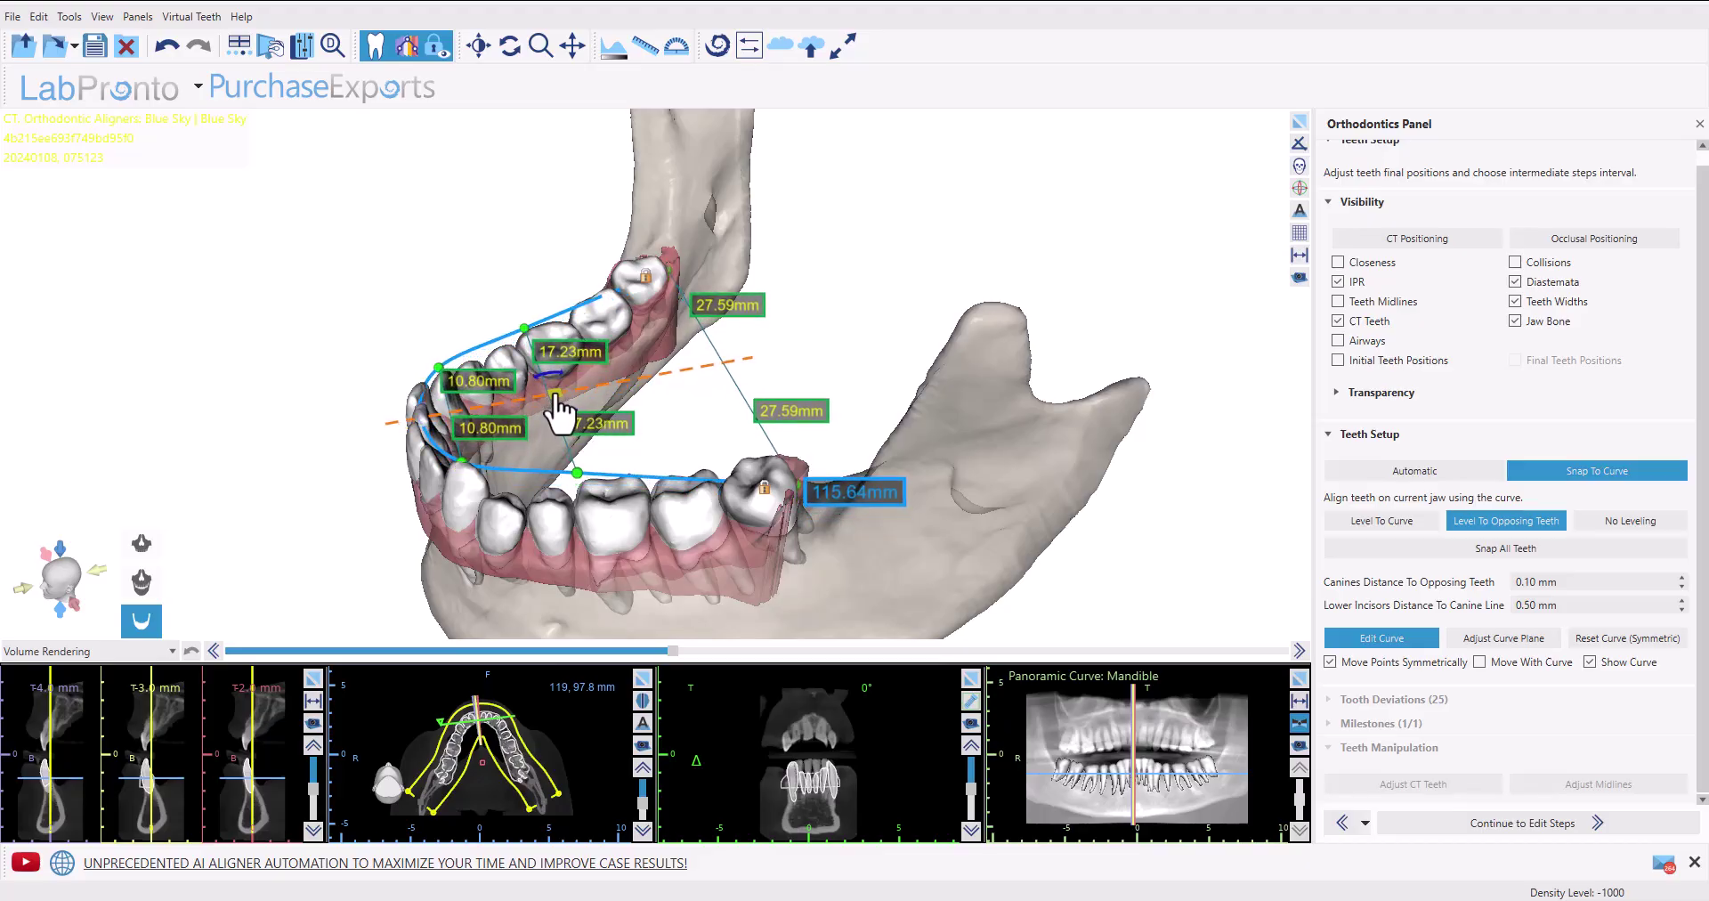
left_click_drag(743, 456, 861, 620)
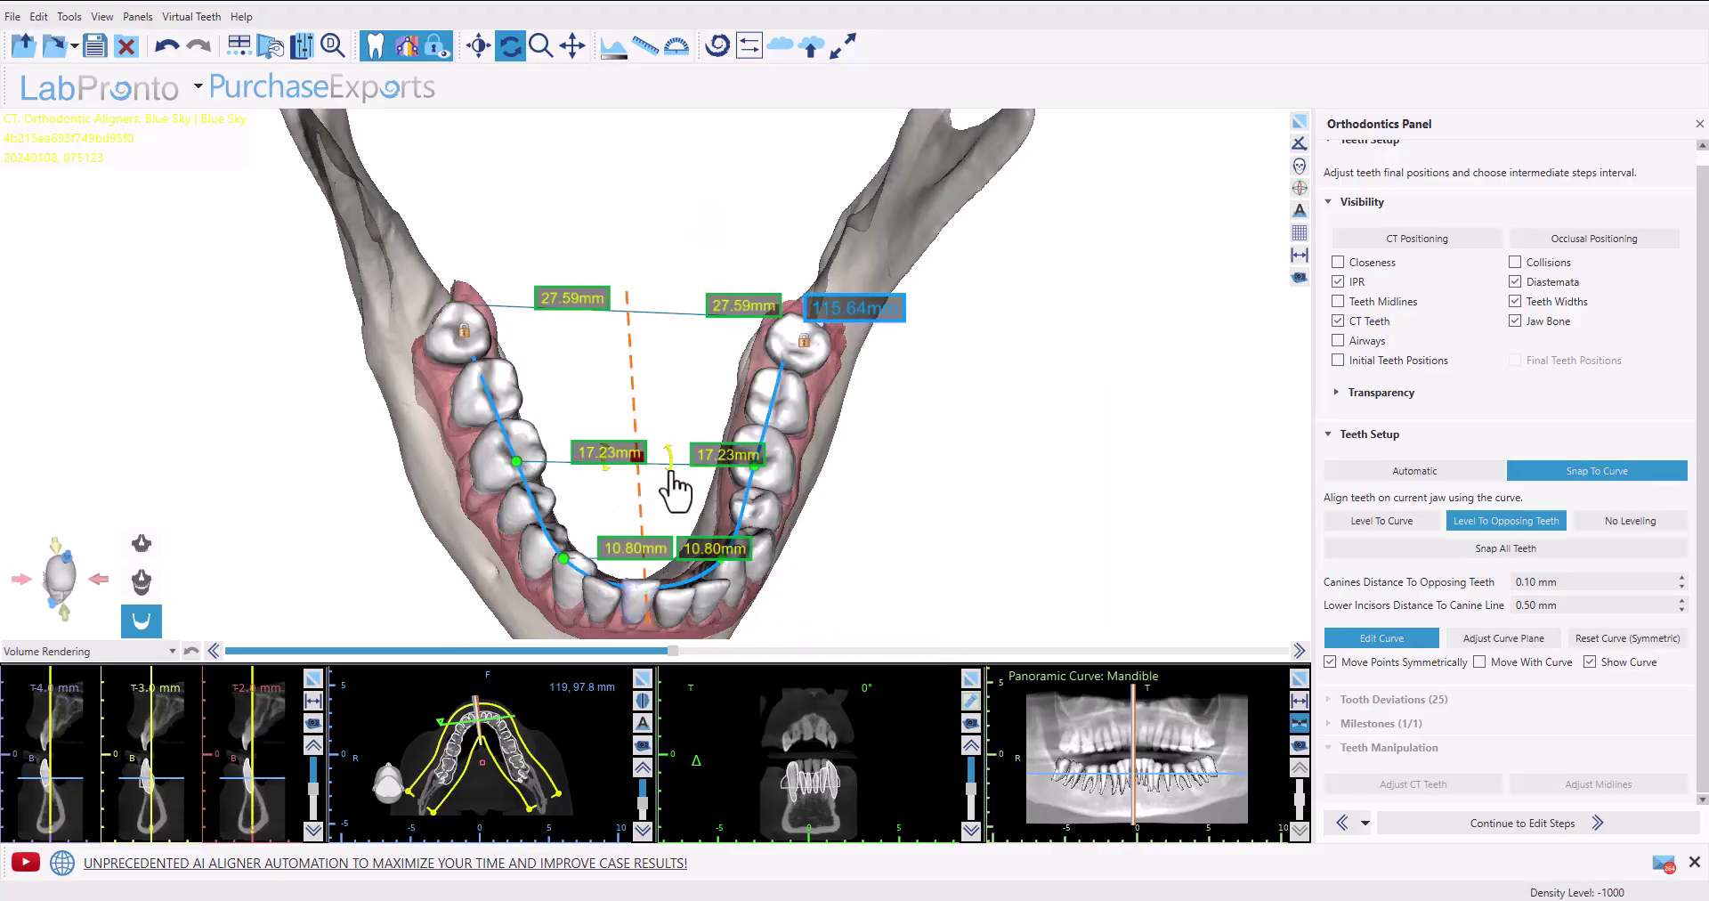
left_click_drag(671, 484, 671, 488)
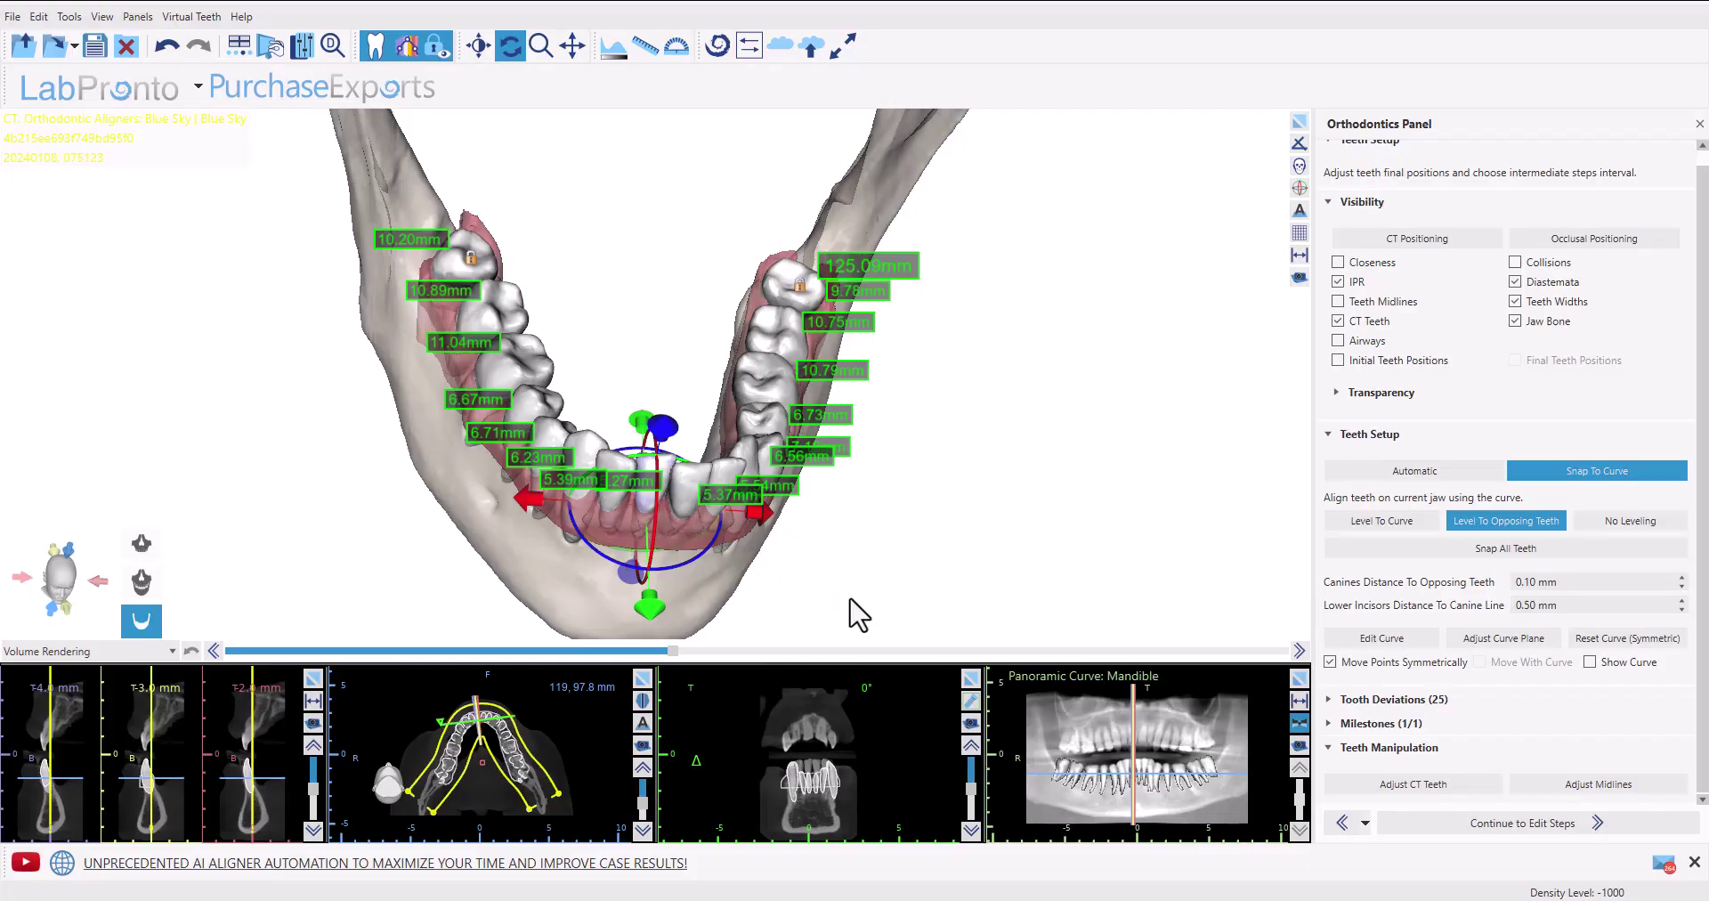
- Show the teeth midlines on the lower jaw and select the lower left lateral incisor
right_click_drag(855, 602, 851, 571)
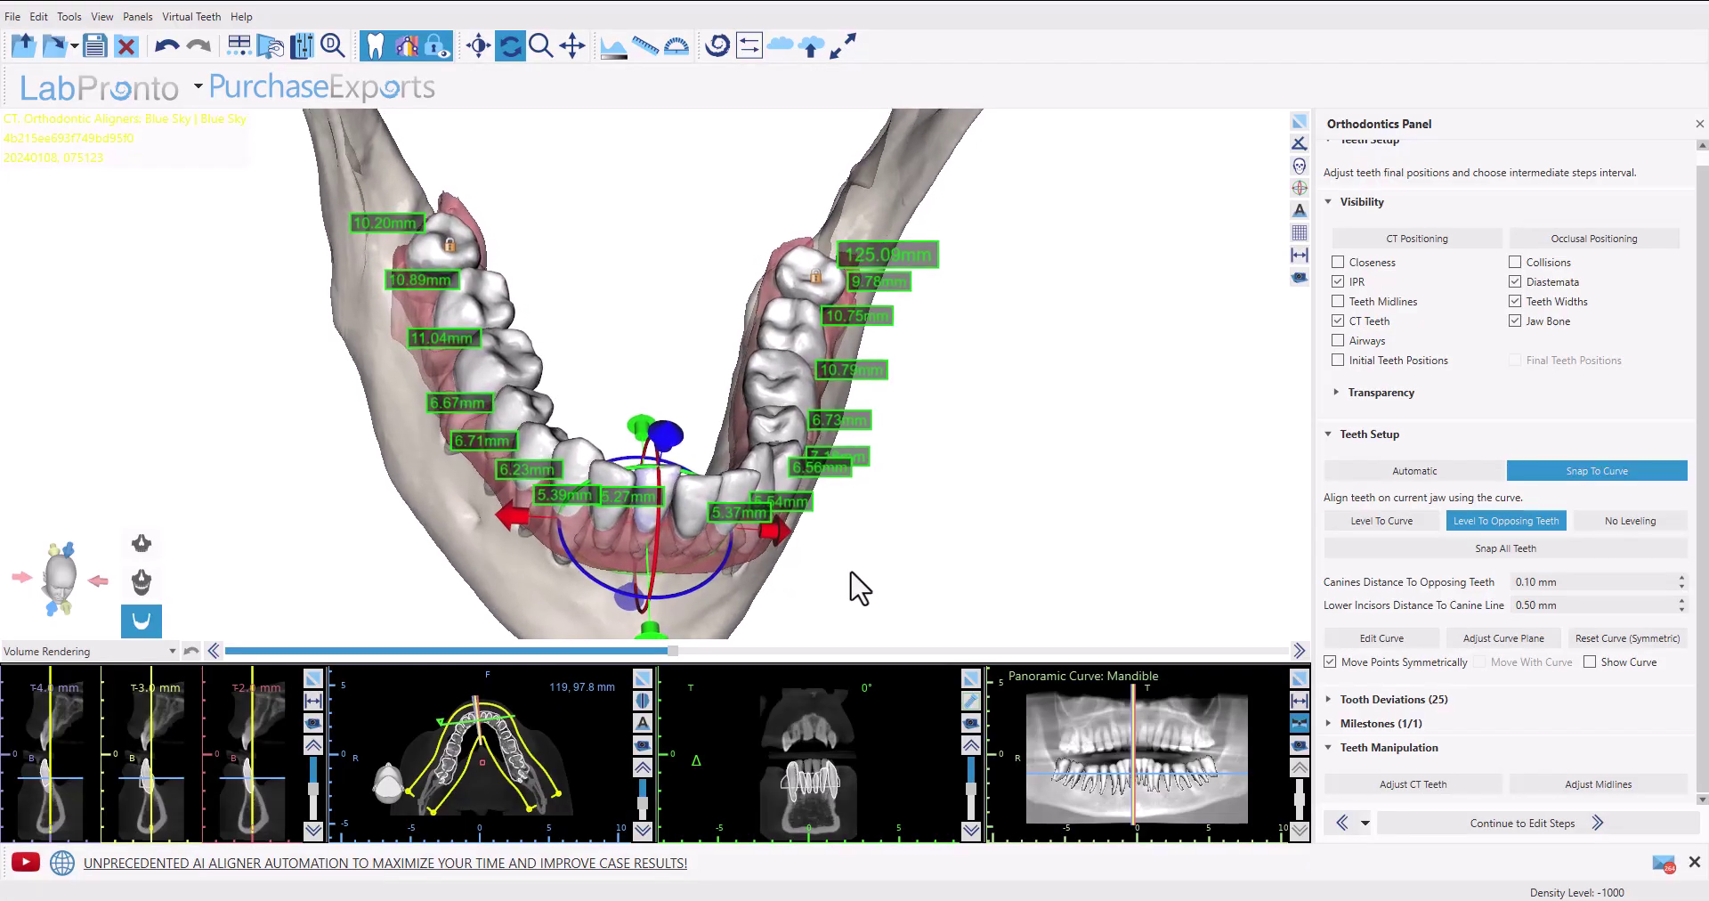
left_click(1338, 302)
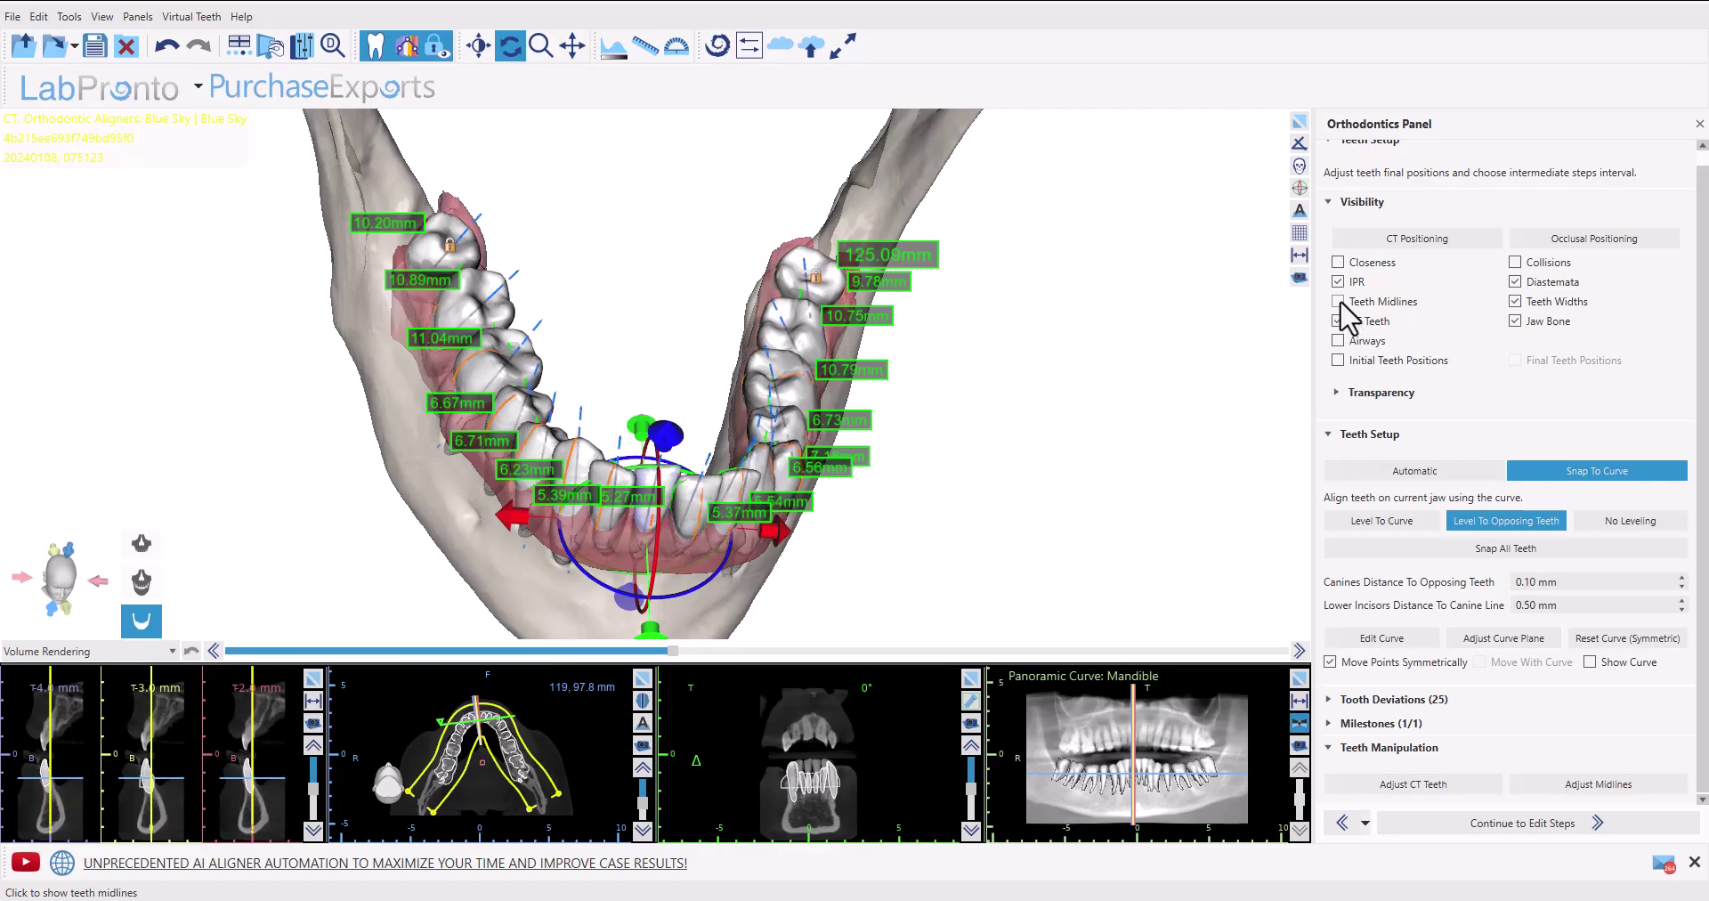
left_click_drag(994, 636, 718, 566)
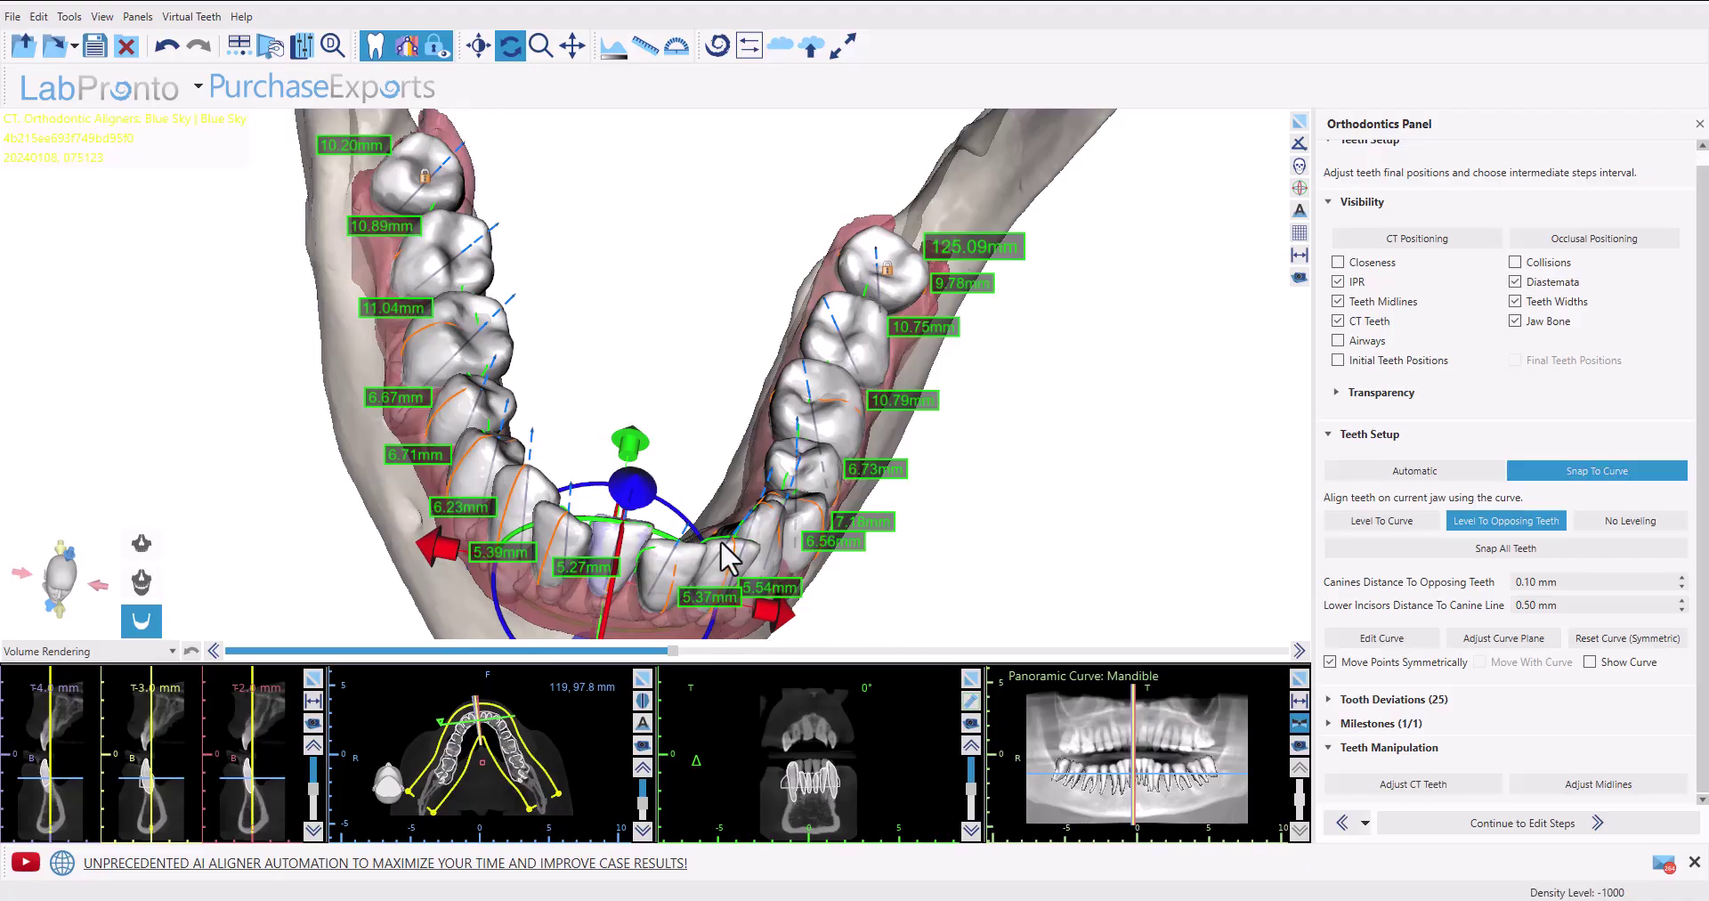
left_click_drag(681, 391, 507, 210)
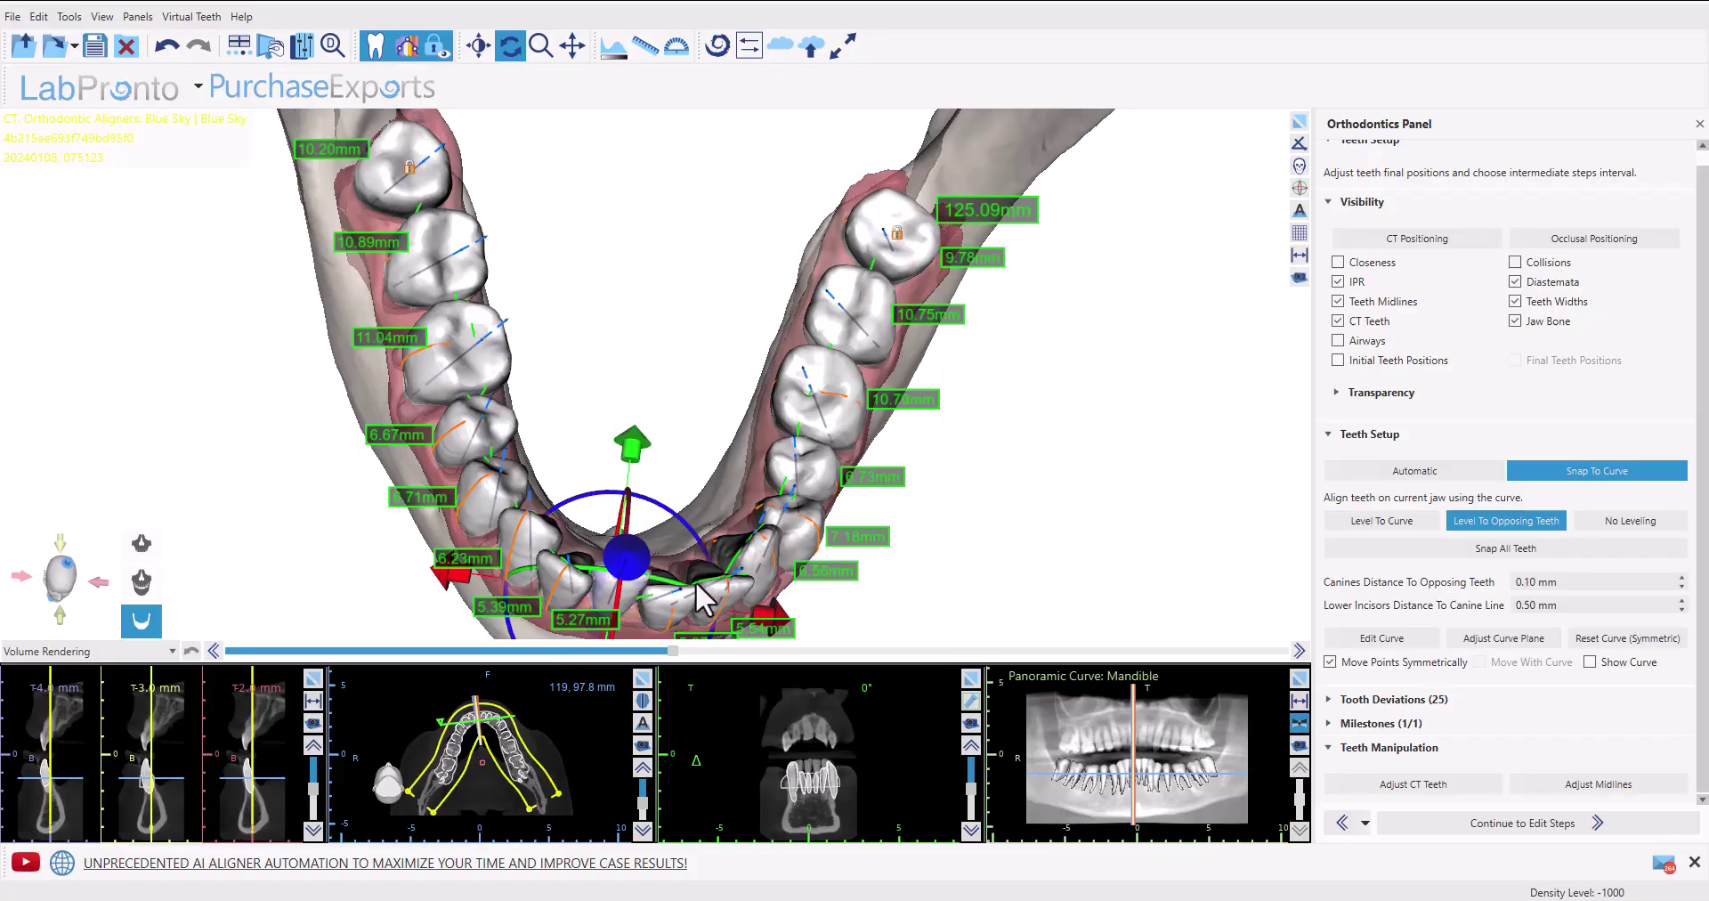
left_click(745, 609)
left_click_drag(867, 623, 773, 356)
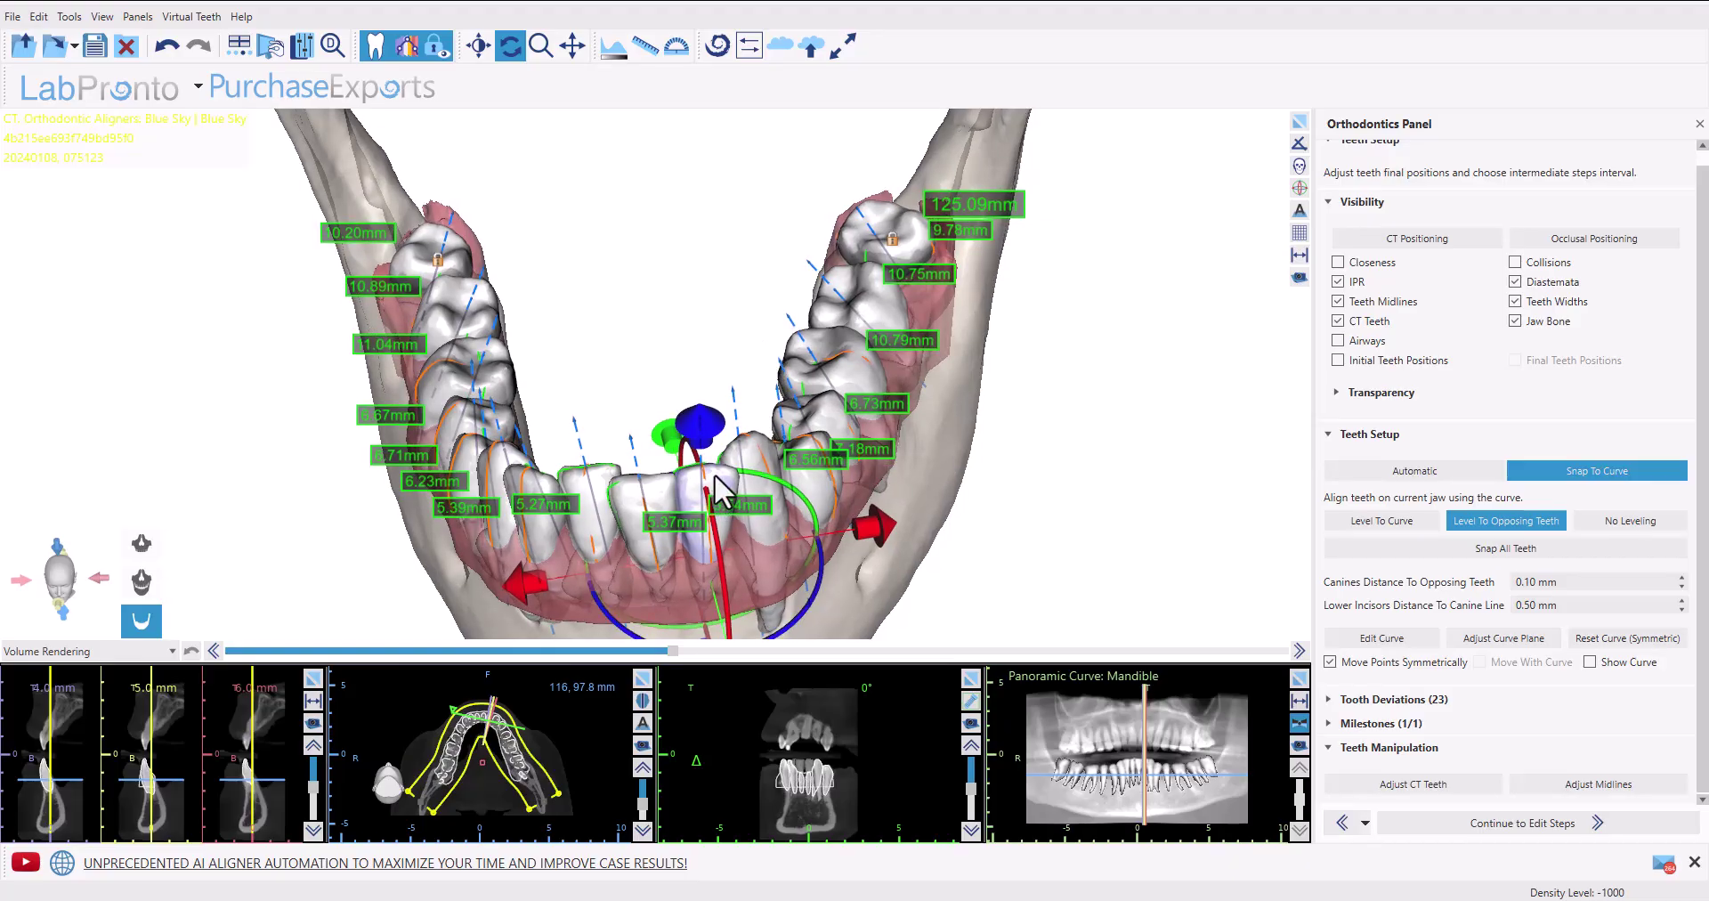
- Adjust the midline of the lower left lateral incisor by slightly shifting and rotating its axis to follow the tooth
left_click(1362, 549)
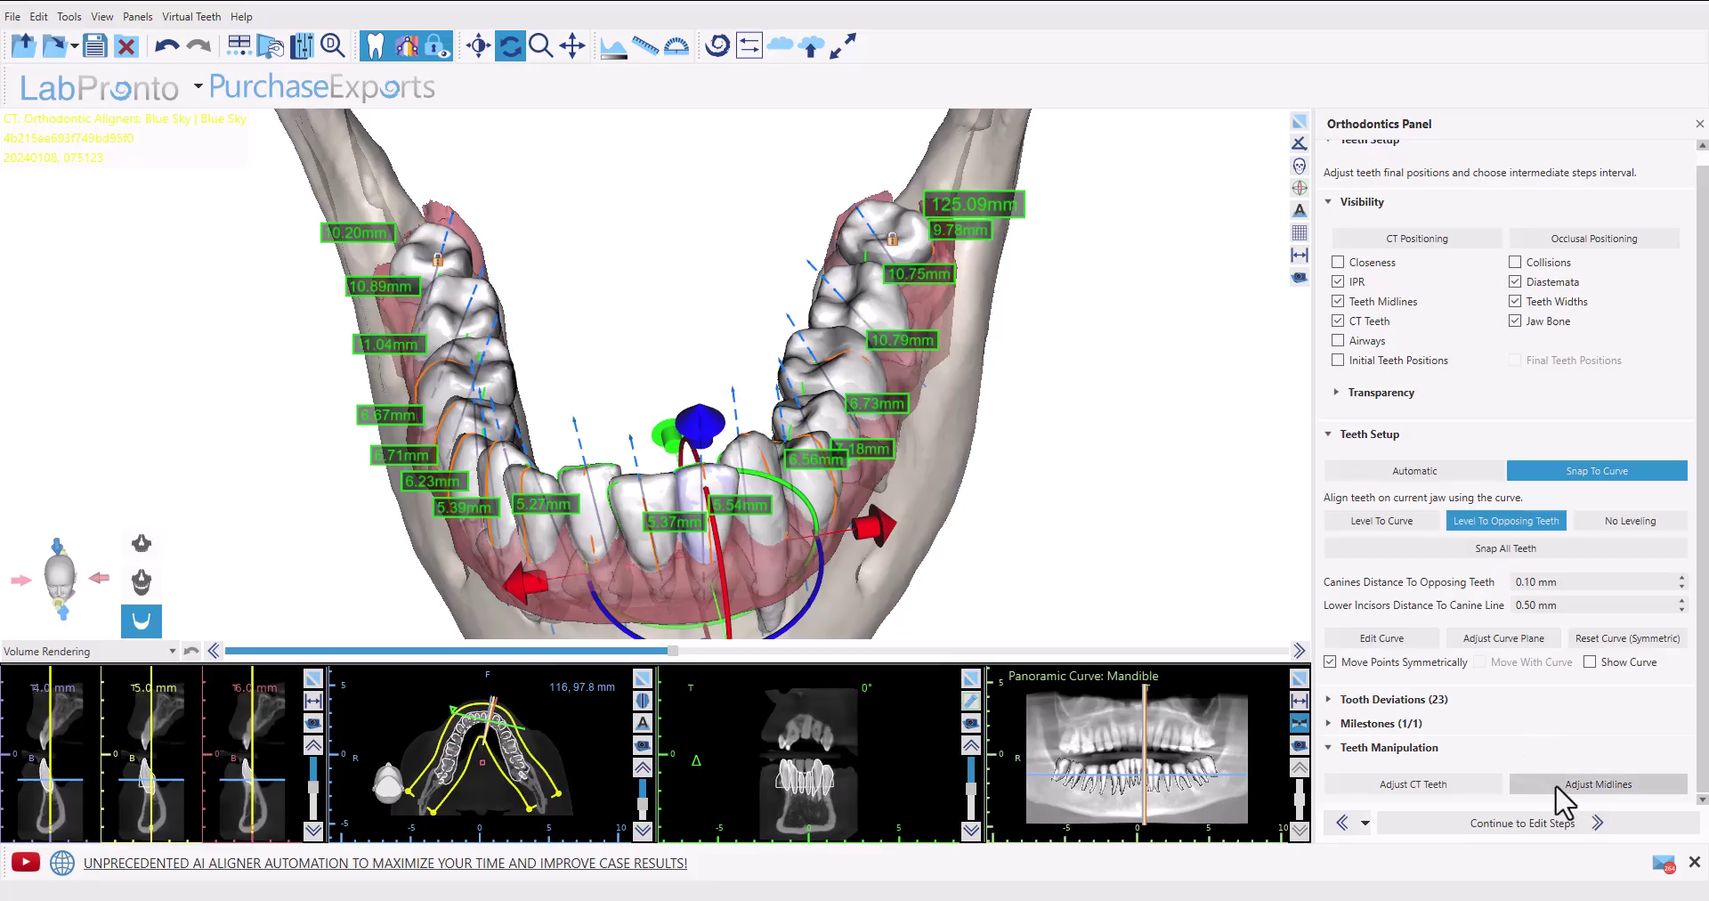
left_click(1614, 788)
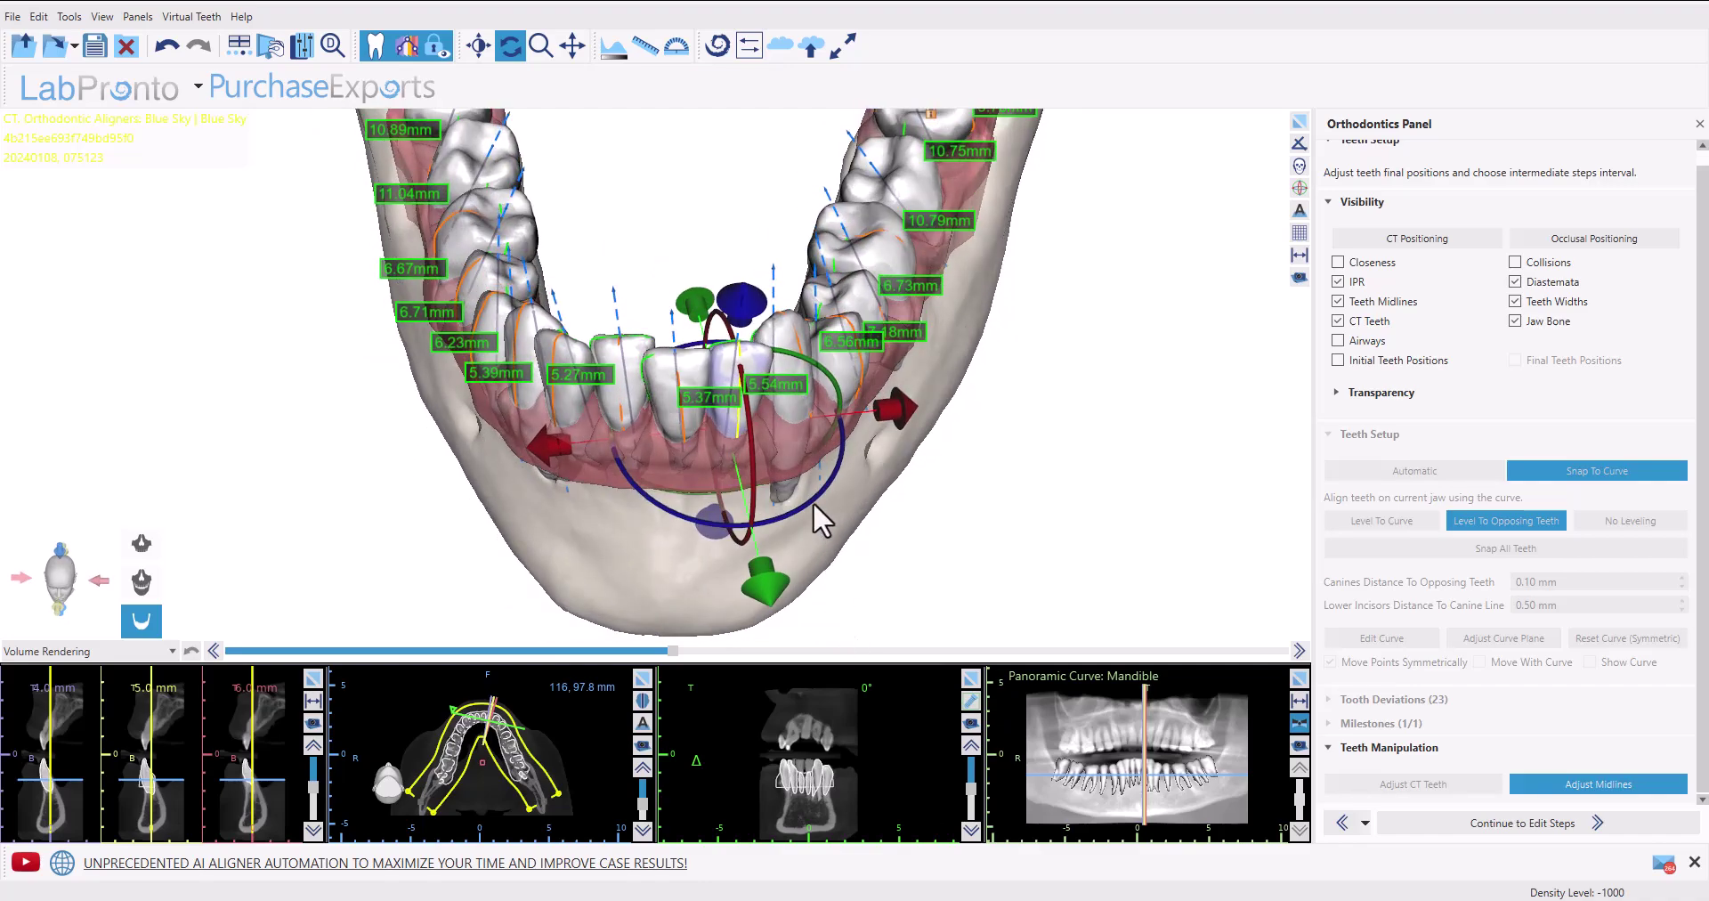
left_click_drag(812, 506, 813, 506)
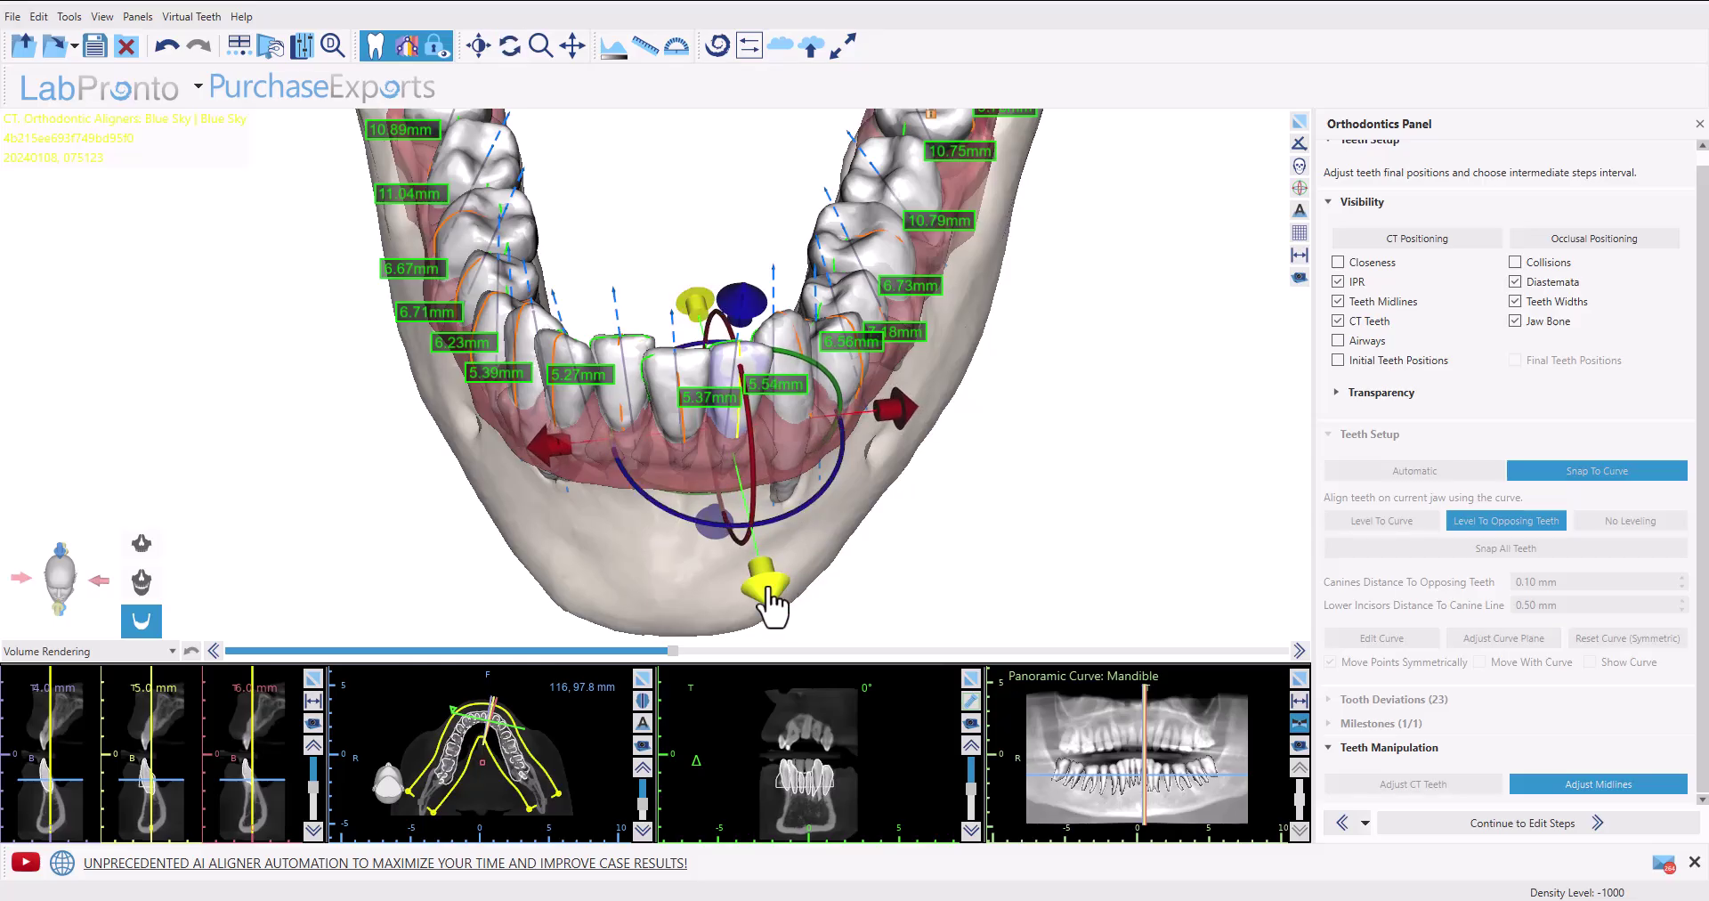
left_click_drag(773, 589, 773, 593)
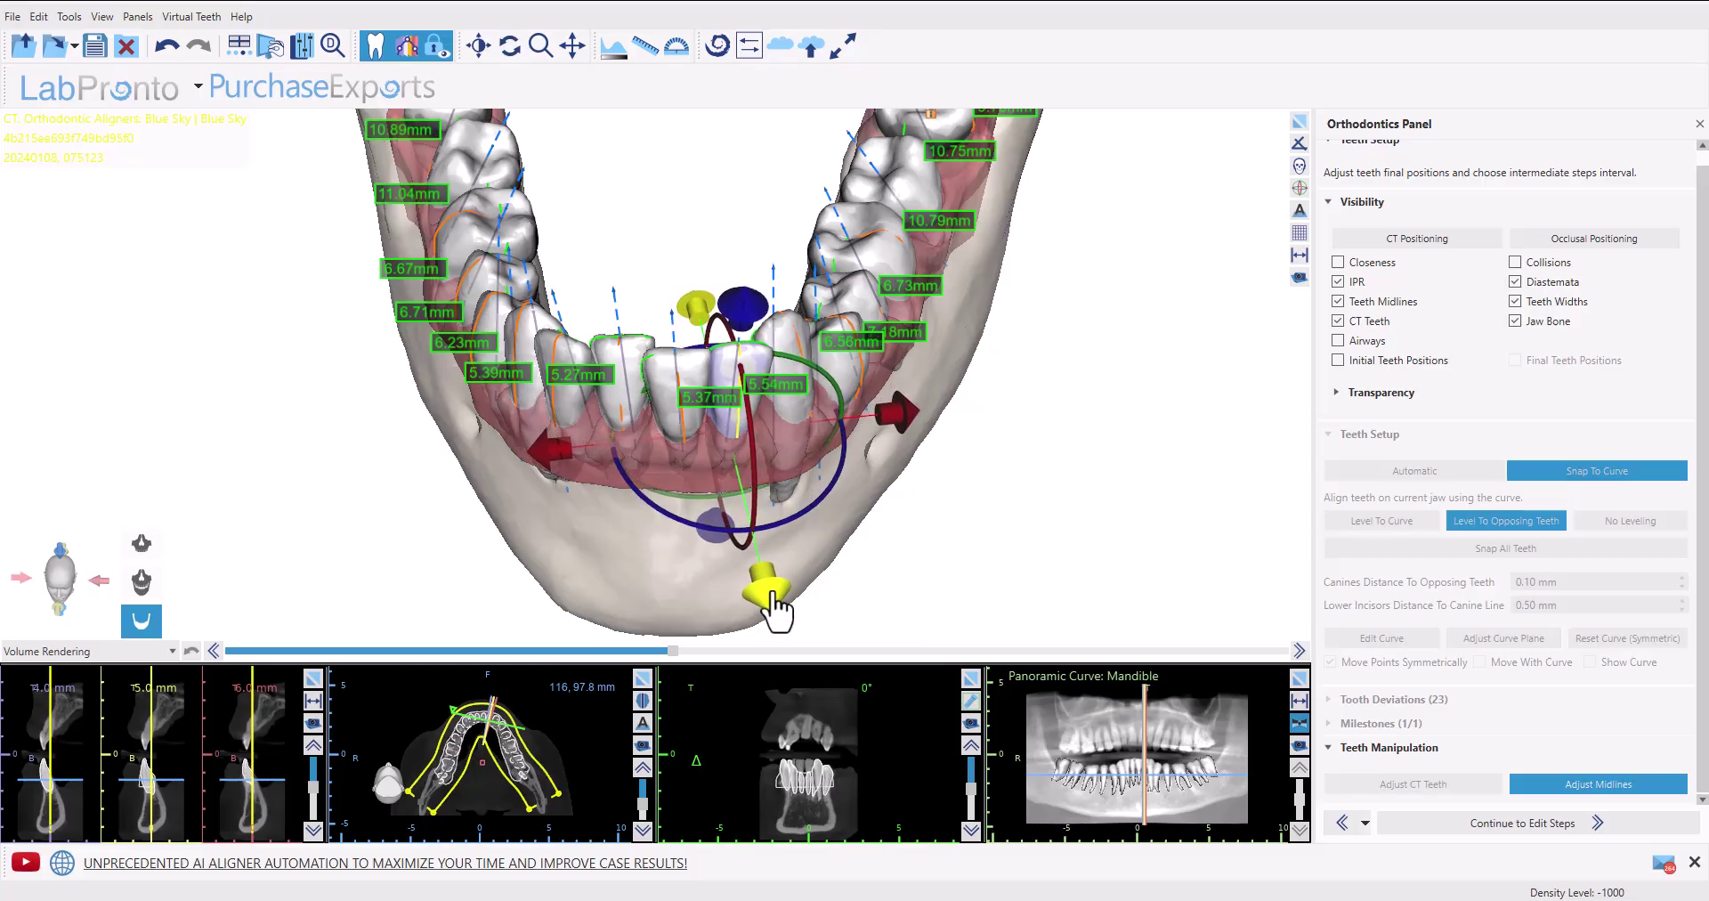
mouse_move(801, 523)
left_mouse_down()
mouse_move(817, 523)
mouse_move(792, 536)
left_mouse_up()
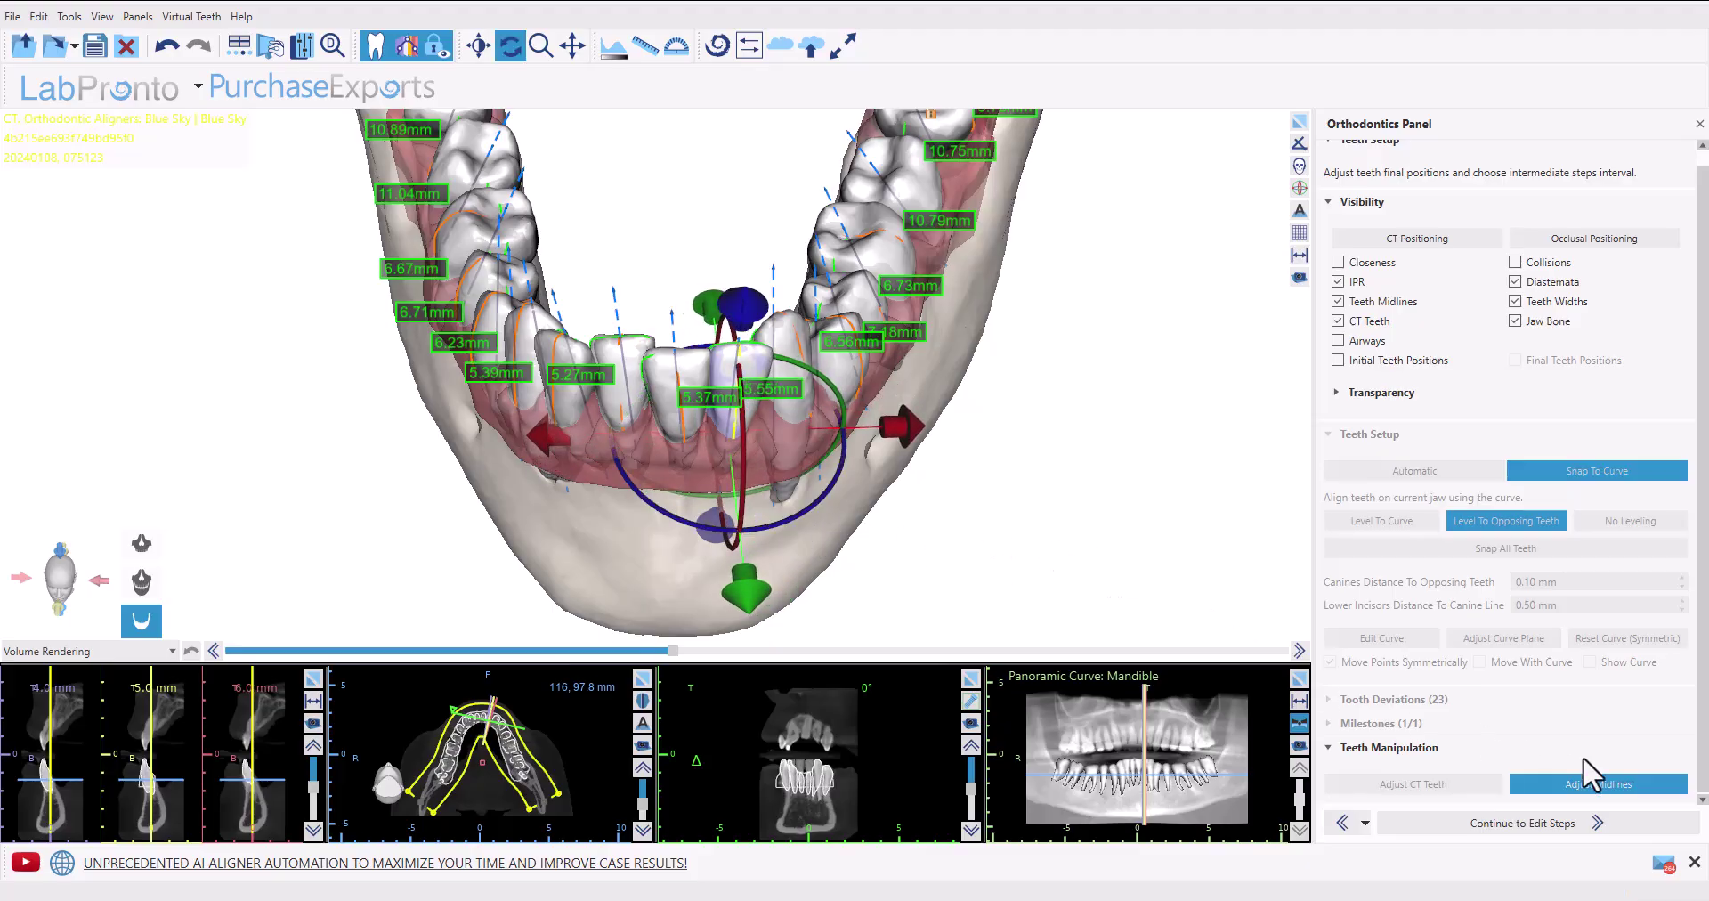